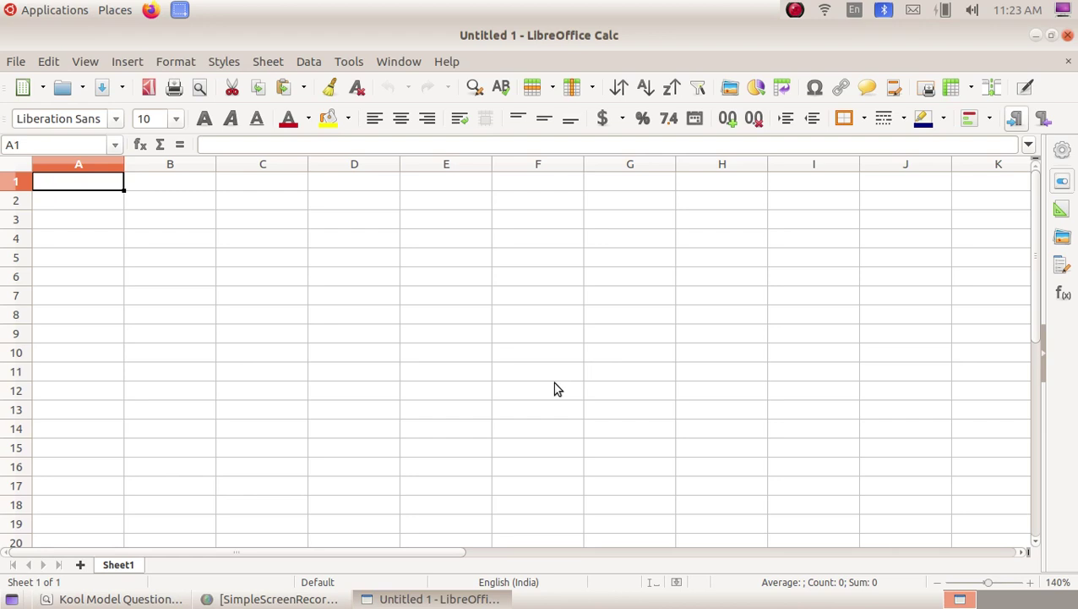
Enter the title SCORE SHEET in cell A1 and bring up the question PDF.
{"action": "type", "text": "SC"}
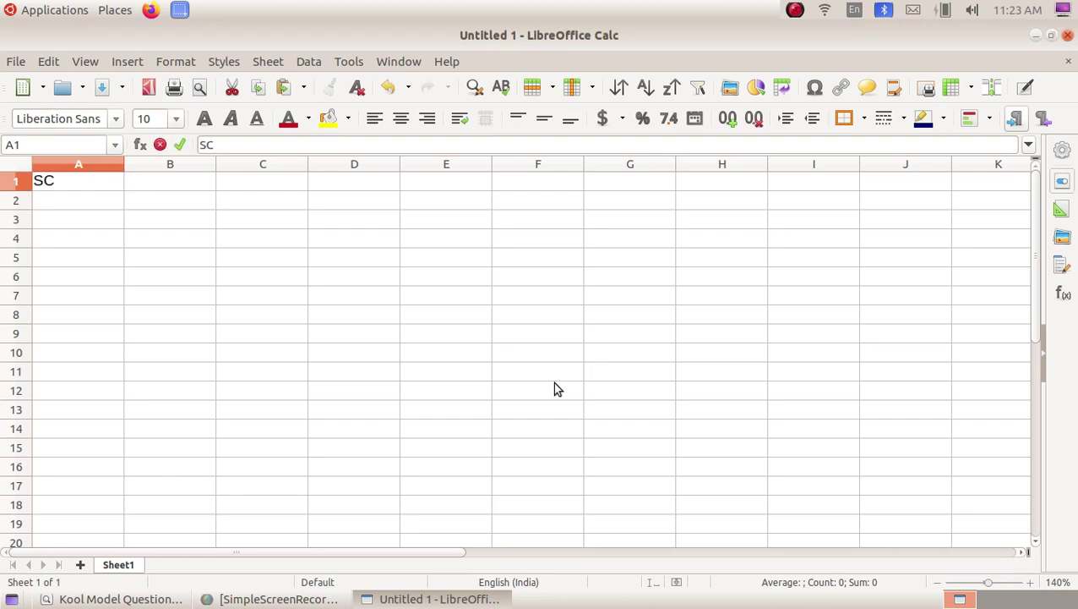
{"action": "type", "text": "ORE"}
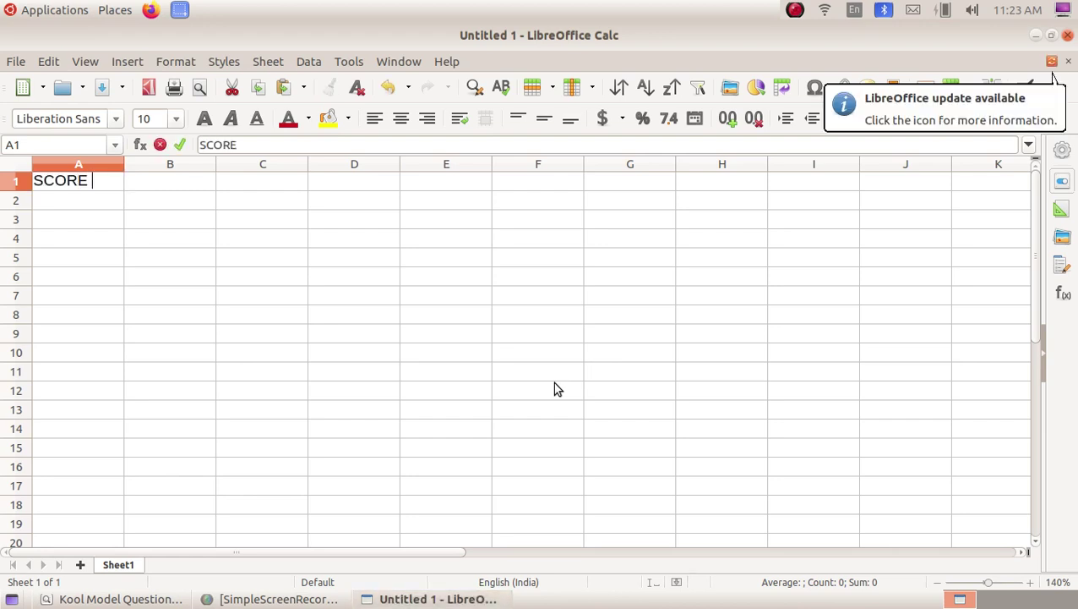
{"action": "type", "text": " SHEET"}
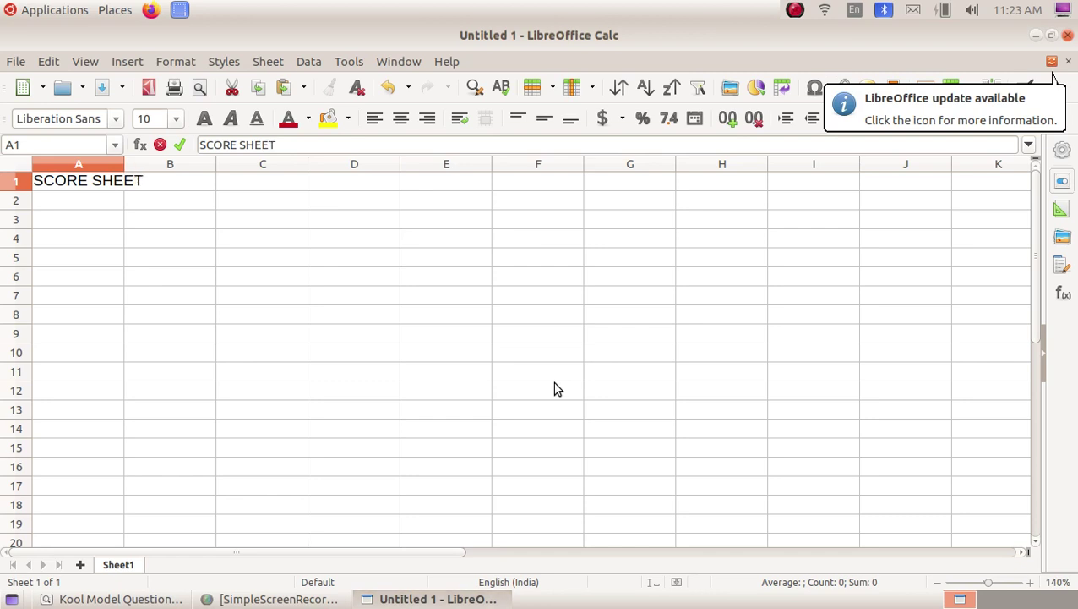
{"action": "key", "text": "Return"}
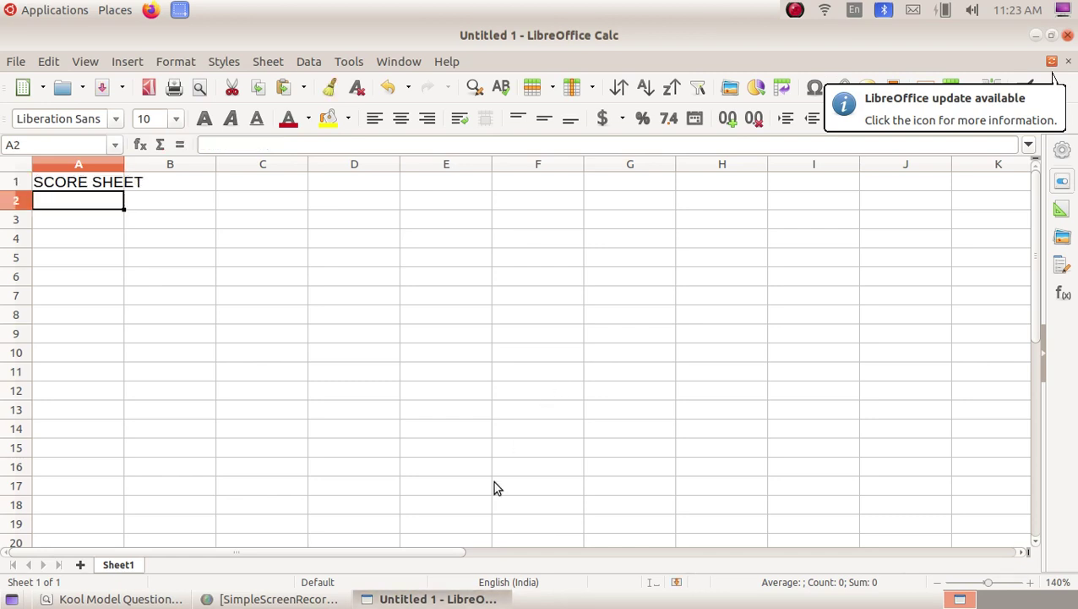
{"action": "left_click", "coordinate": [470, 599]}
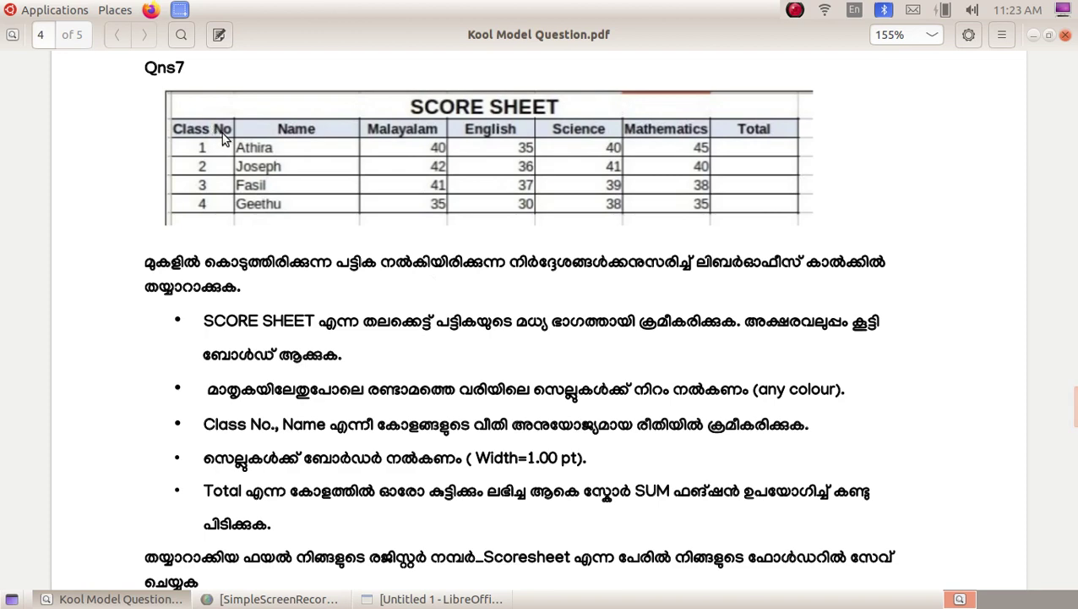
Enter the headers Class No and Name in A2 and B2.
{"action": "left_click", "coordinate": [406, 599]}
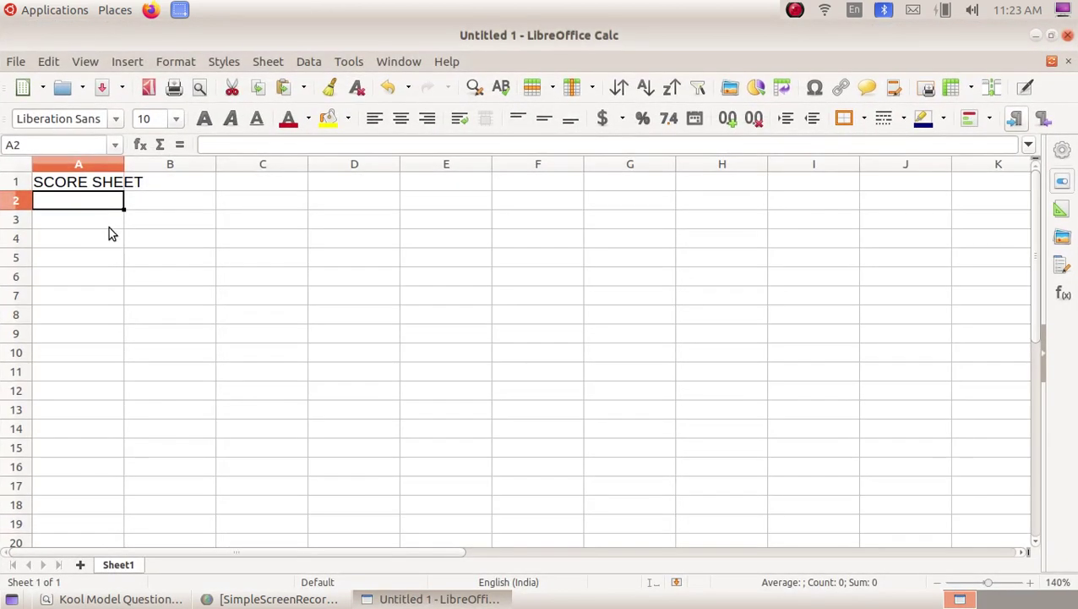
{"action": "type", "text": "Cl"}
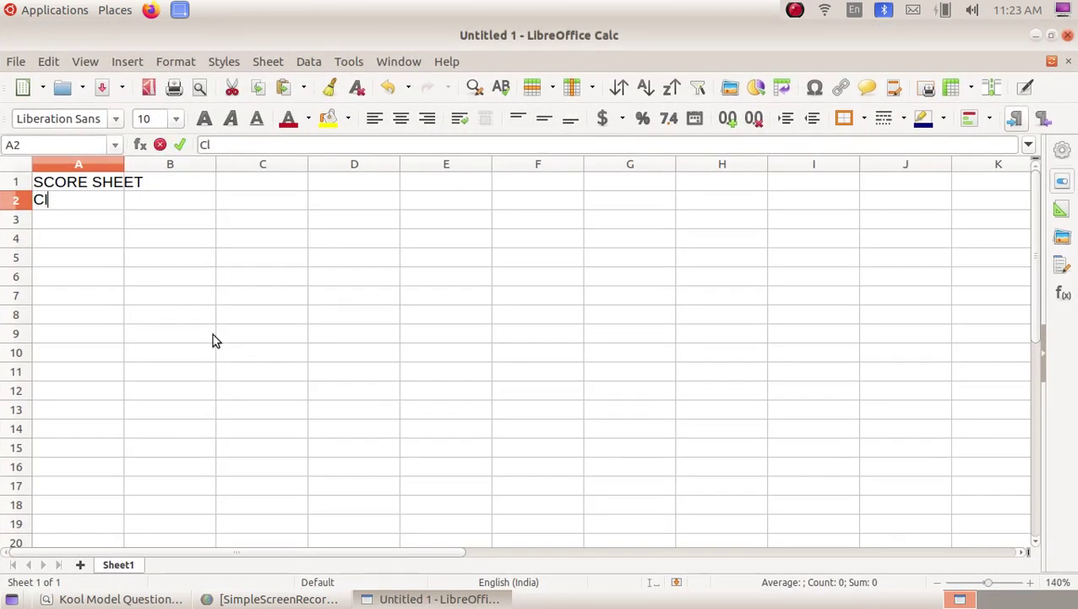
{"action": "type", "text": "ass No"}
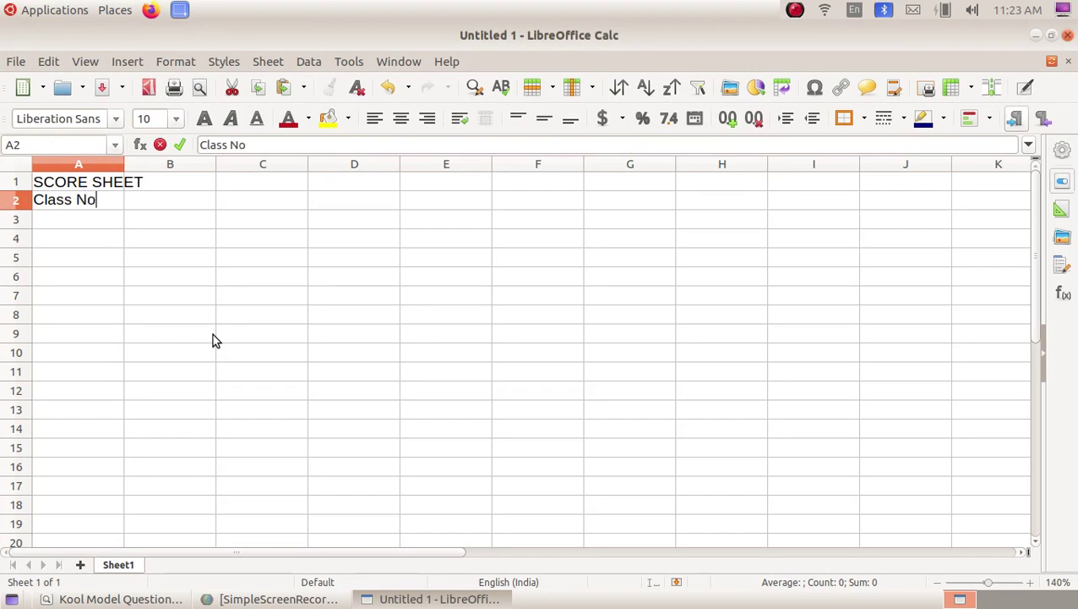
{"action": "key", "text": "Tab"}
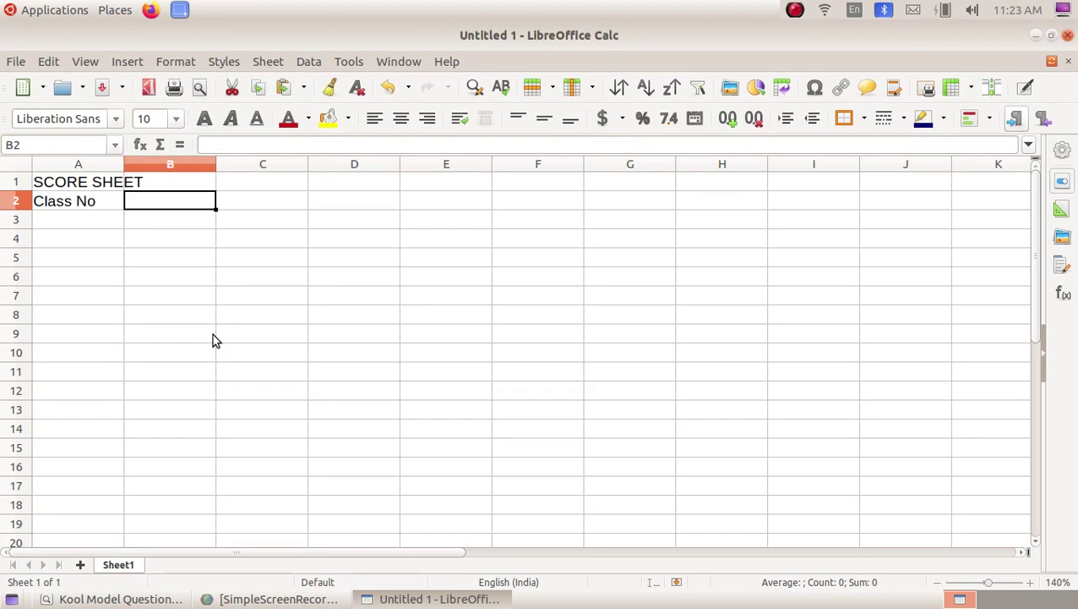
{"action": "type", "text": "Name"}
{"action": "key", "text": "Tab"}
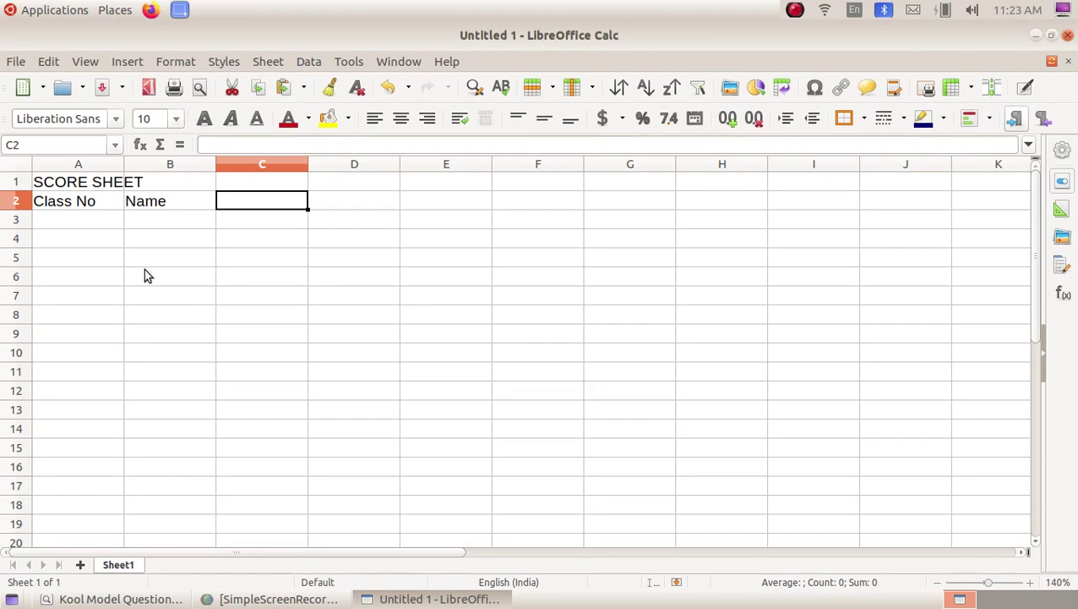
Add the Malayalam header in C2, correcting its misspelling.
{"action": "left_click", "coordinate": [119, 598]}
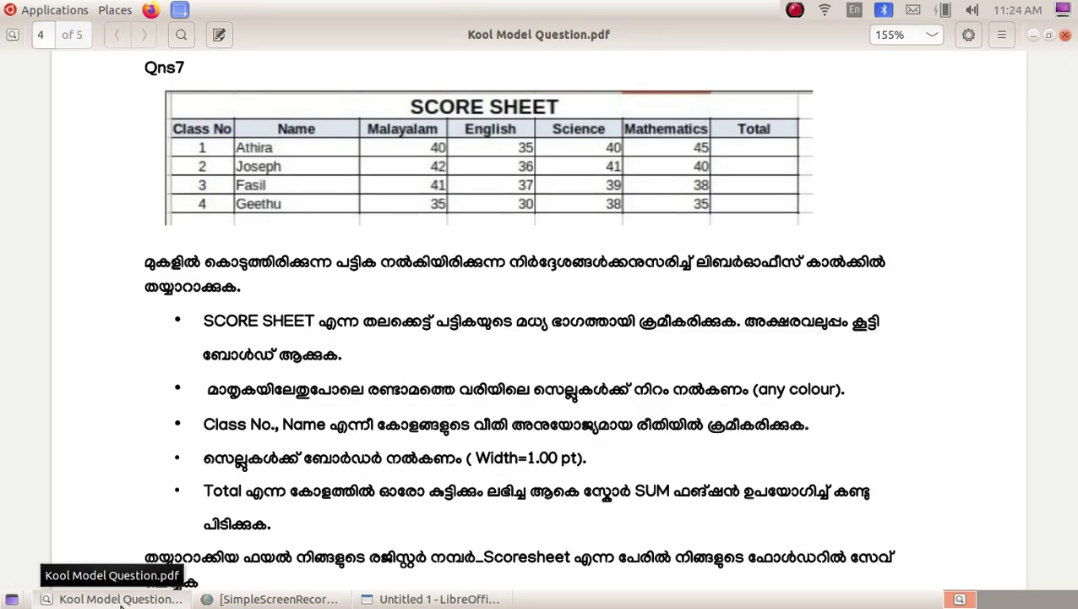
{"action": "left_click", "coordinate": [119, 599]}
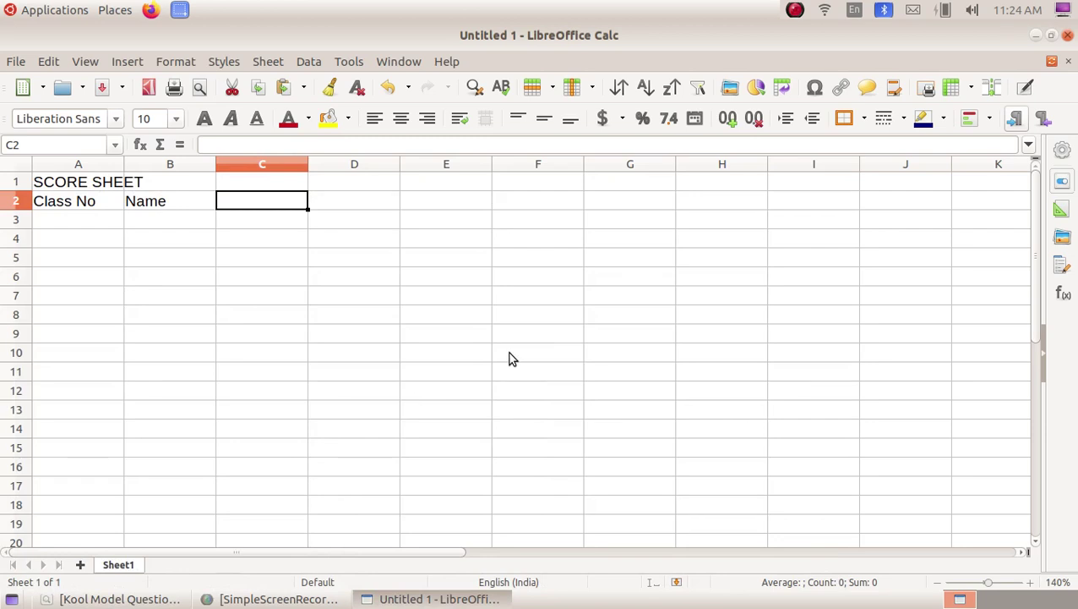
{"action": "type", "text": "Malayalm"}
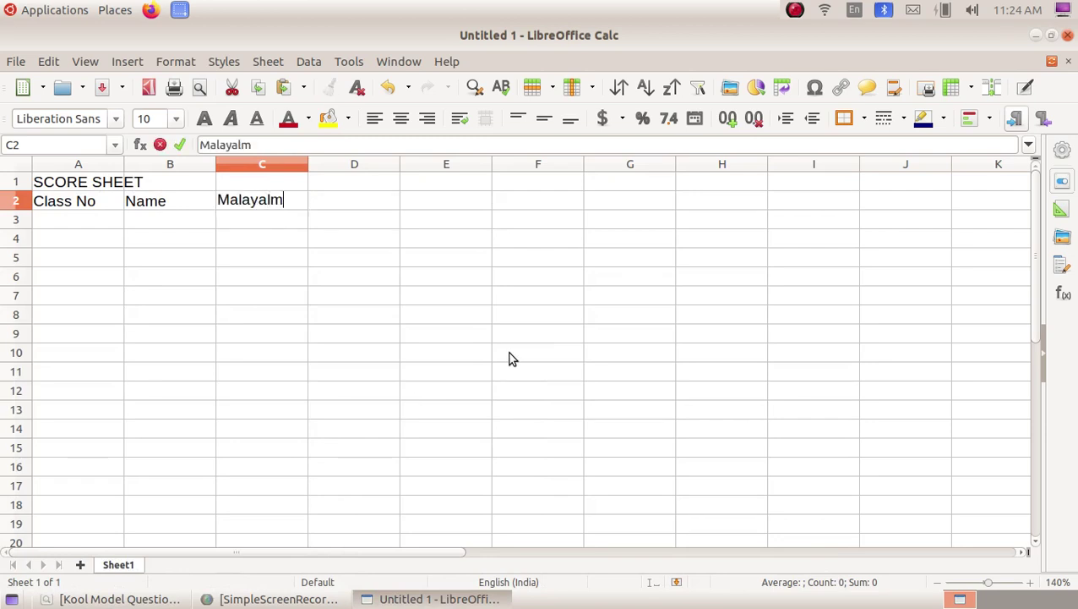
{"action": "key", "text": "Left"}
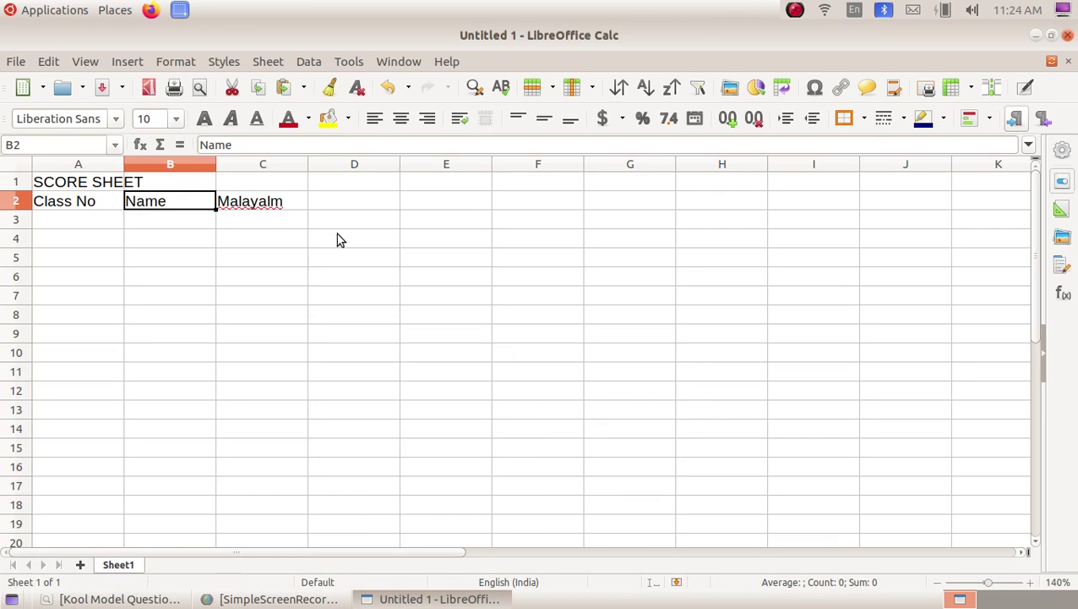
{"action": "double_click", "coordinate": [284, 201]}
{"action": "key", "text": "BackSpace"}
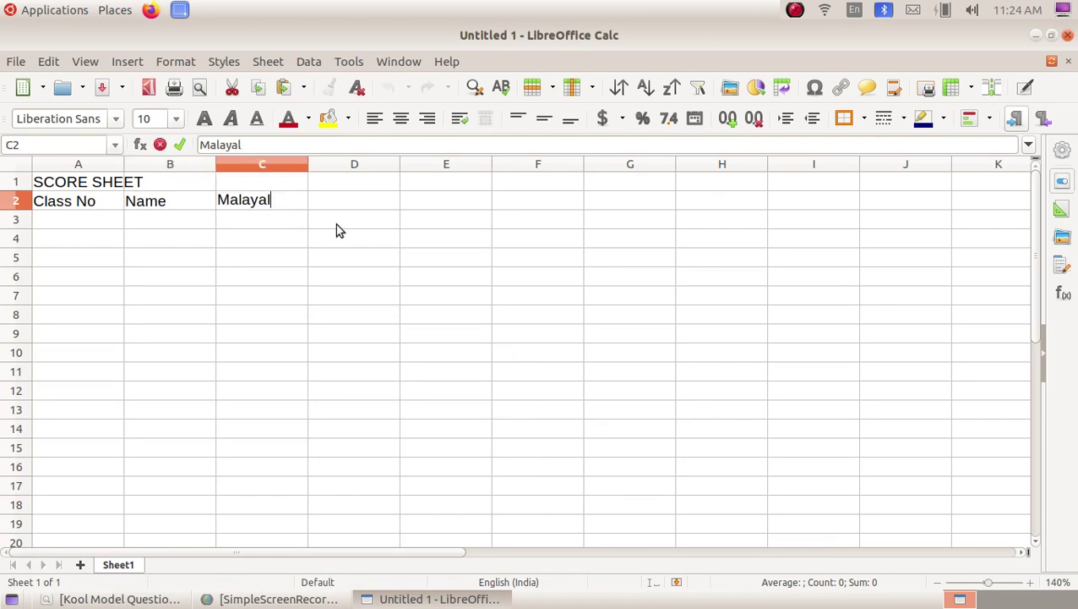
{"action": "type", "text": "am"}
{"action": "key", "text": "Return"}
{"action": "key", "text": "Up"}
{"action": "key", "text": "Right"}
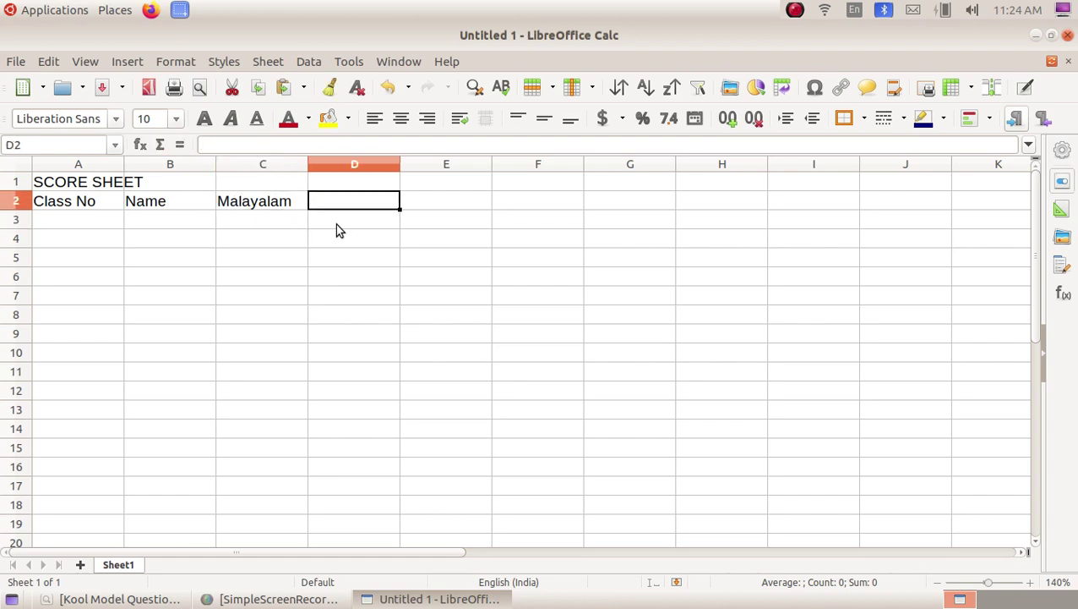
Add the English, Science, Maths and Total headers in D2 through G2.
{"action": "type", "text": "Eng"}
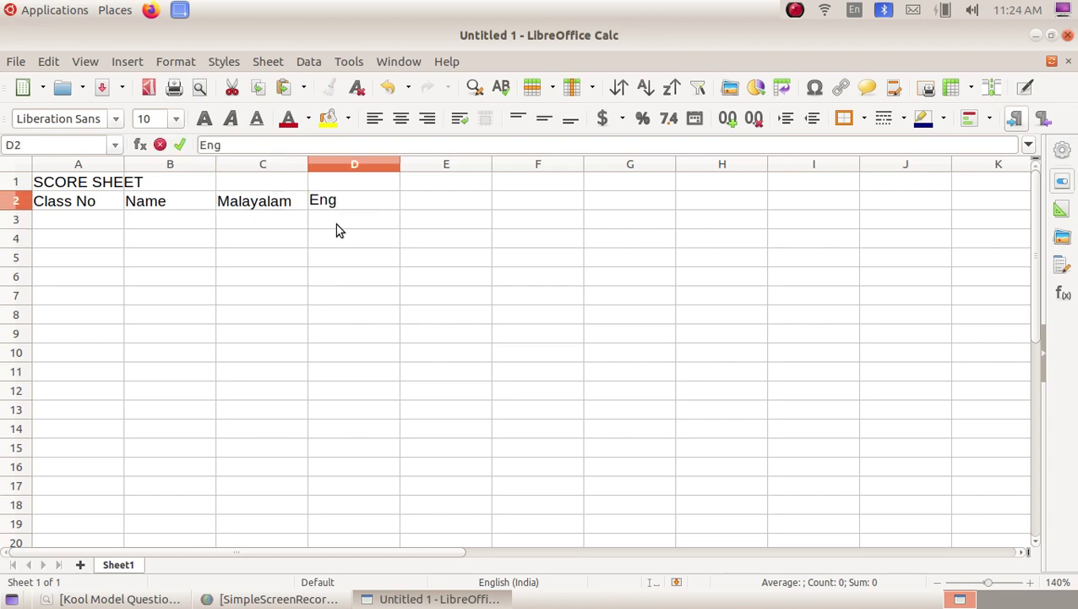
{"action": "type", "text": "lish"}
{"action": "key", "text": "Tab"}
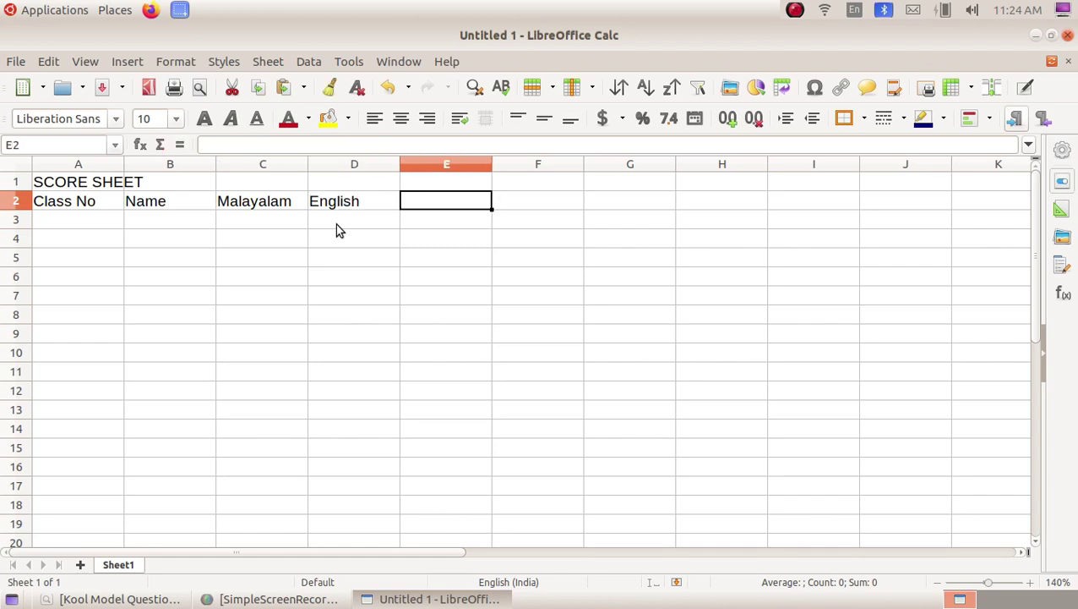
{"action": "type", "text": "Science"}
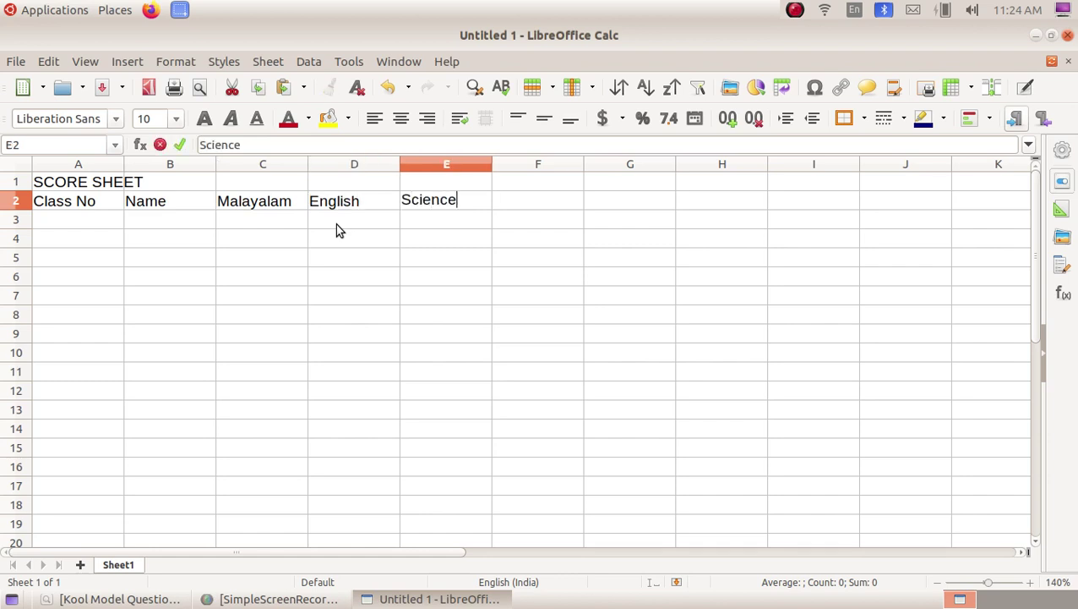
{"action": "key", "text": "Tab"}
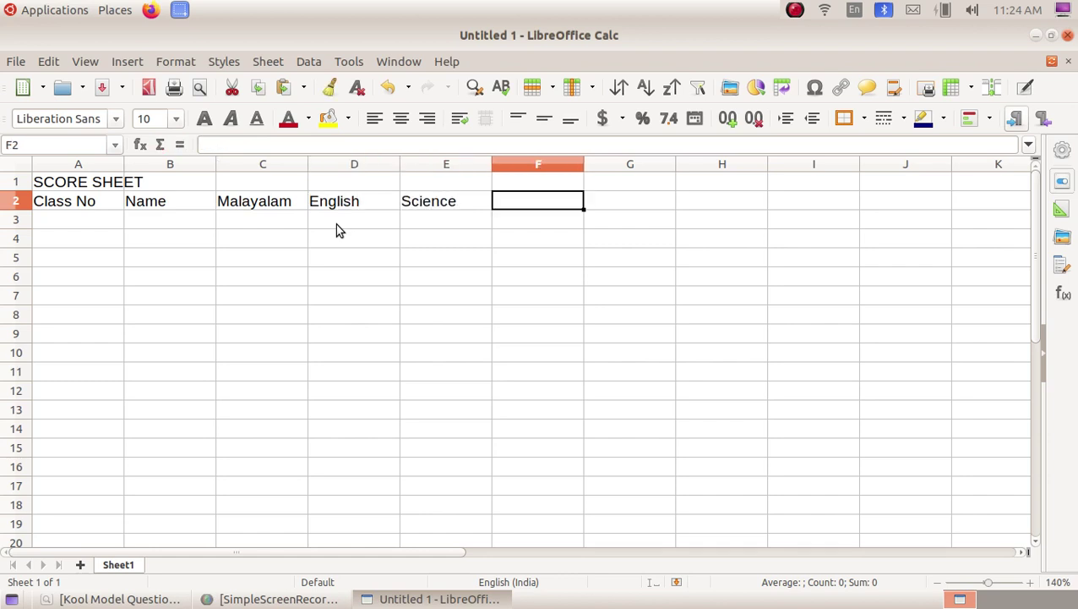
{"action": "left_click", "coordinate": [119, 599]}
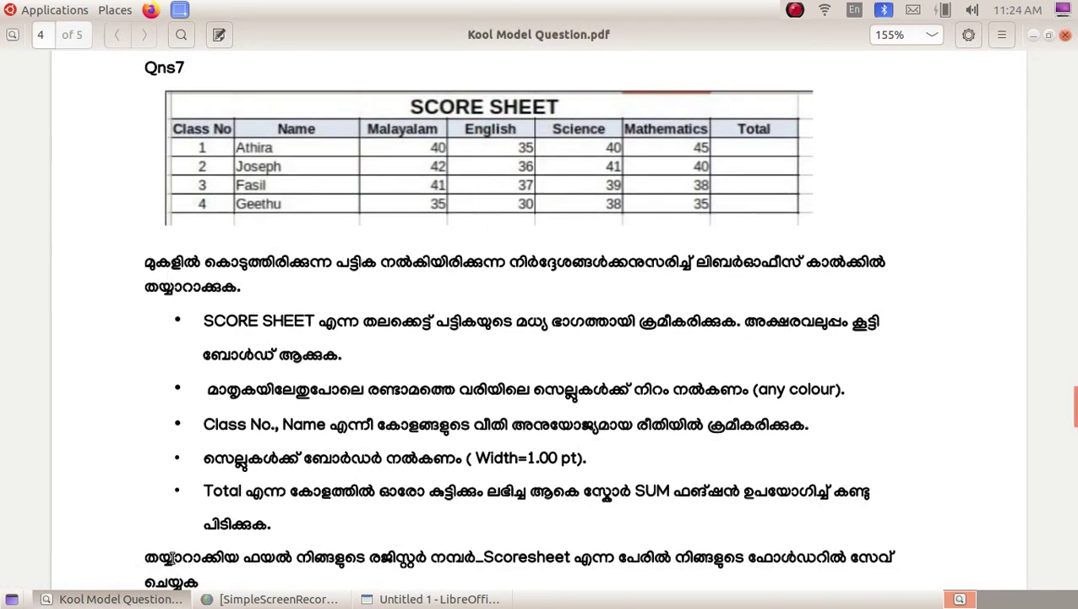
{"action": "left_click", "coordinate": [119, 598]}
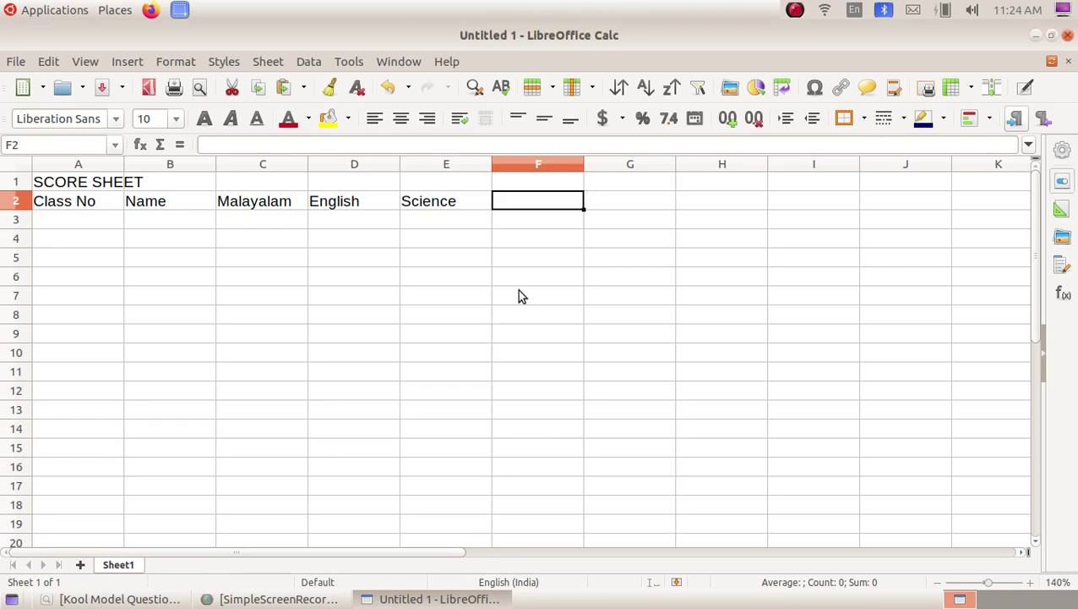
{"action": "type", "text": "Maths"}
{"action": "key", "text": "Return"}
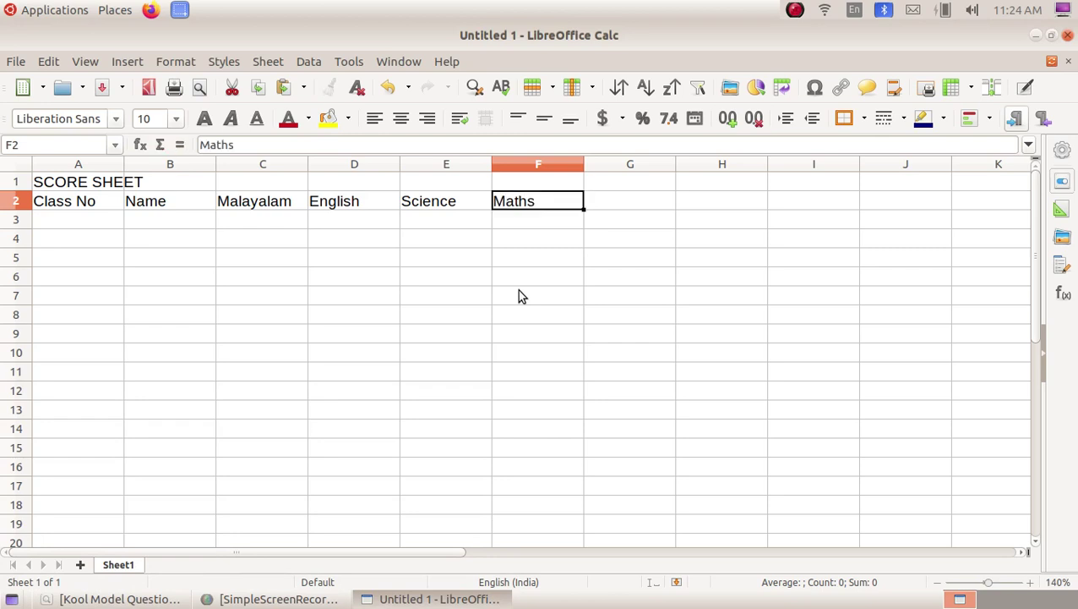
{"action": "key", "text": "Tab"}
{"action": "type", "text": "Total"}
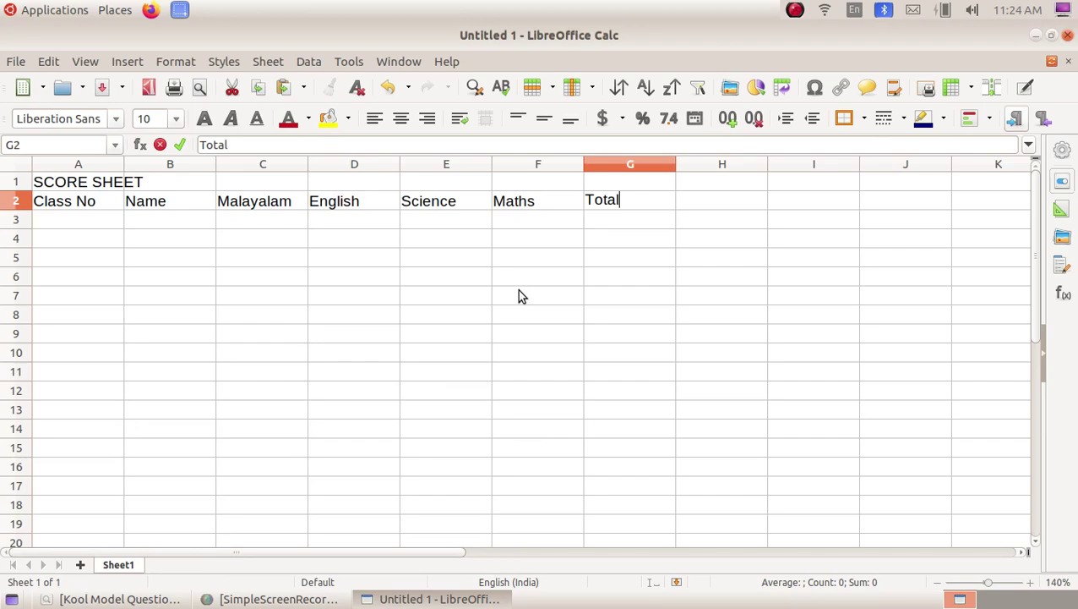
{"action": "key", "text": "Return"}
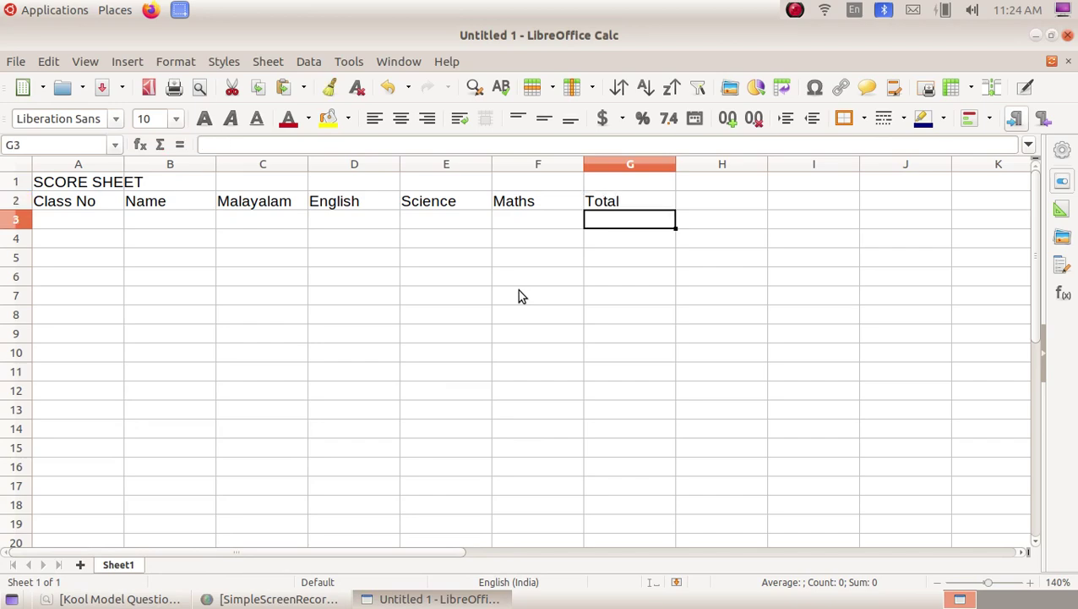
{"action": "left_click", "coordinate": [164, 599]}
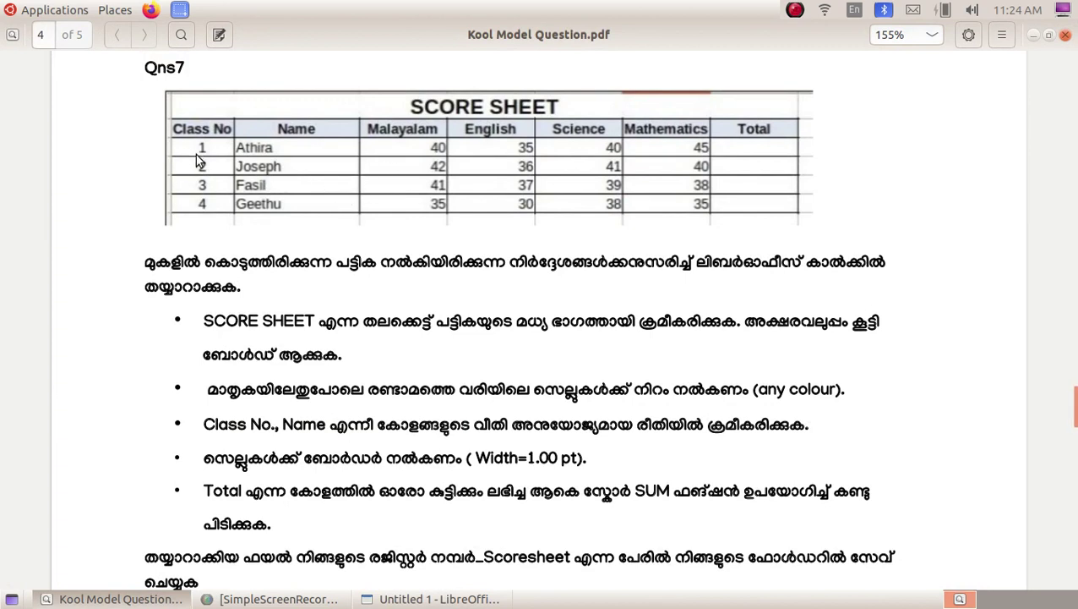
Number the students 1 to 4 in cells A3:A6.
{"action": "left_click", "coordinate": [131, 597]}
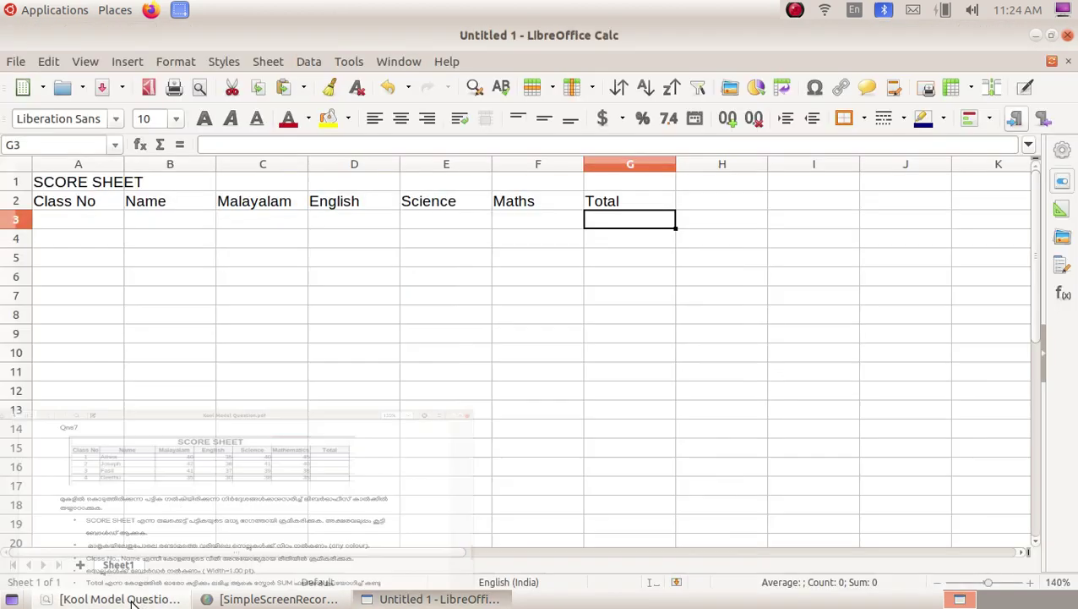
{"action": "left_click", "coordinate": [99, 224]}
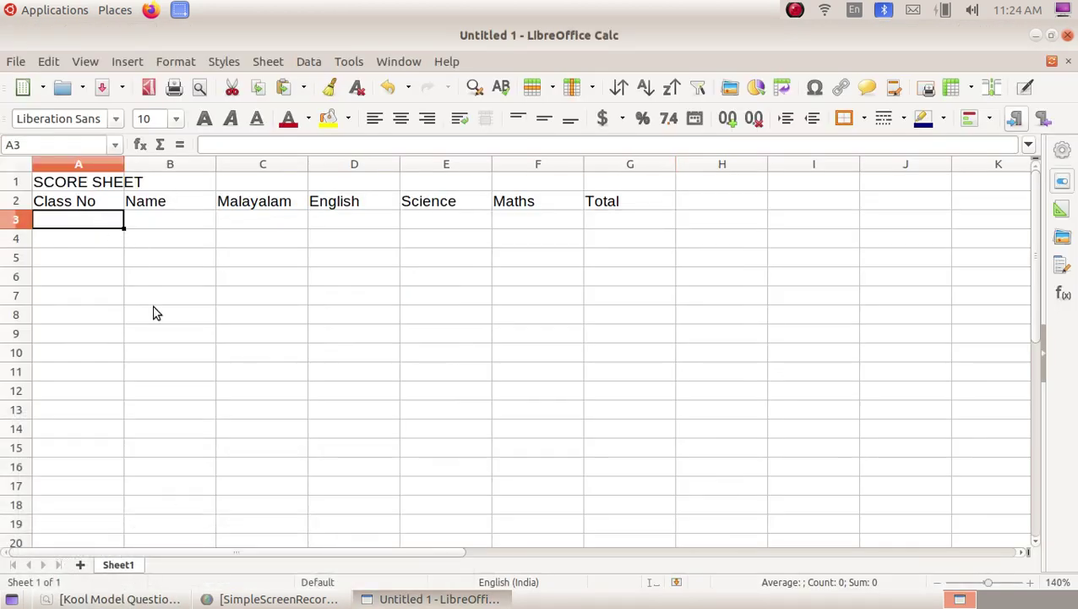
{"action": "type", "text": "1"}
{"action": "key", "text": "Return"}
{"action": "type", "text": "2"}
{"action": "key", "text": "Return"}
{"action": "type", "text": "3"}
{"action": "key", "text": "Return"}
{"action": "type", "text": "4"}
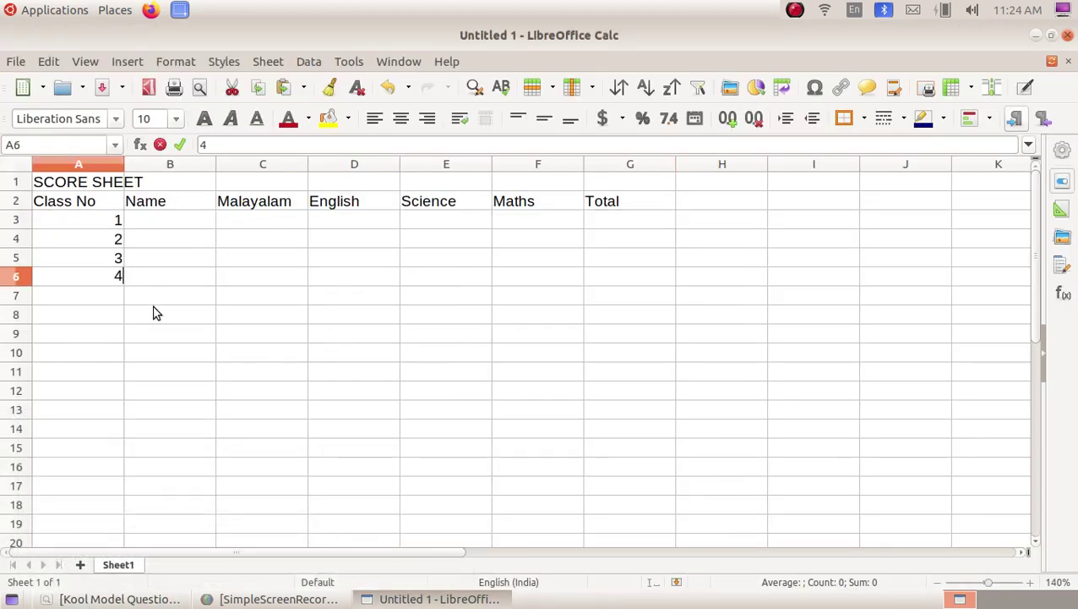
{"action": "key", "text": "Return"}
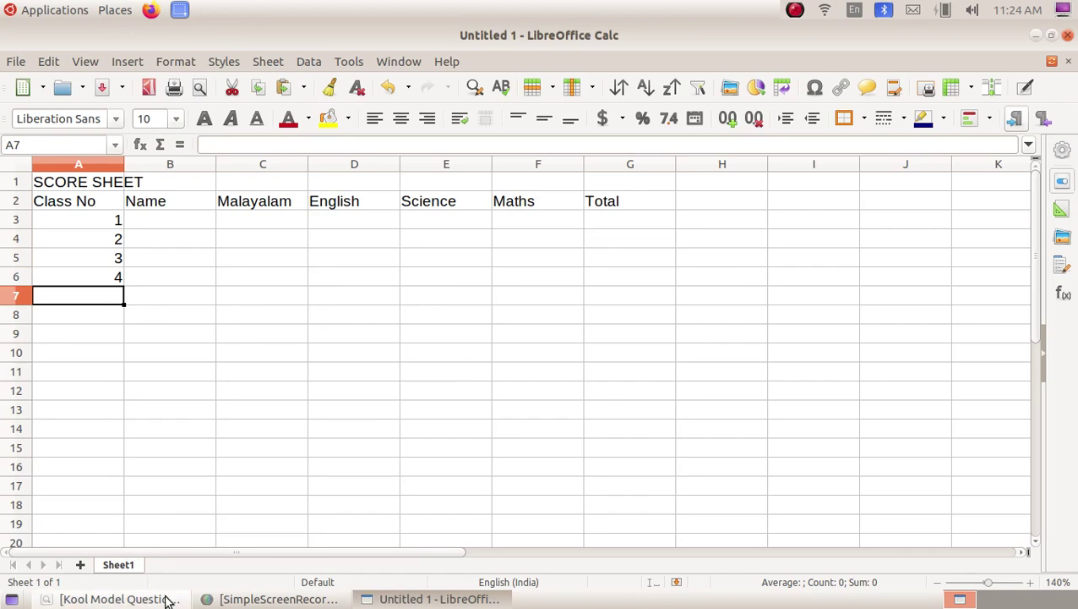
{"action": "left_click", "coordinate": [136, 599]}
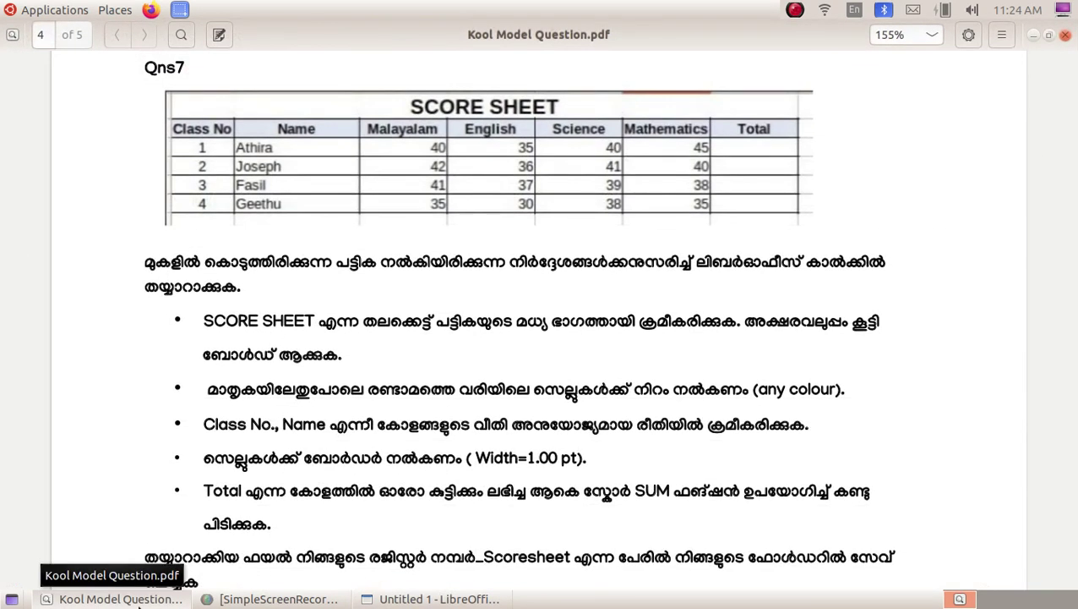
{"action": "left_click", "coordinate": [138, 602]}
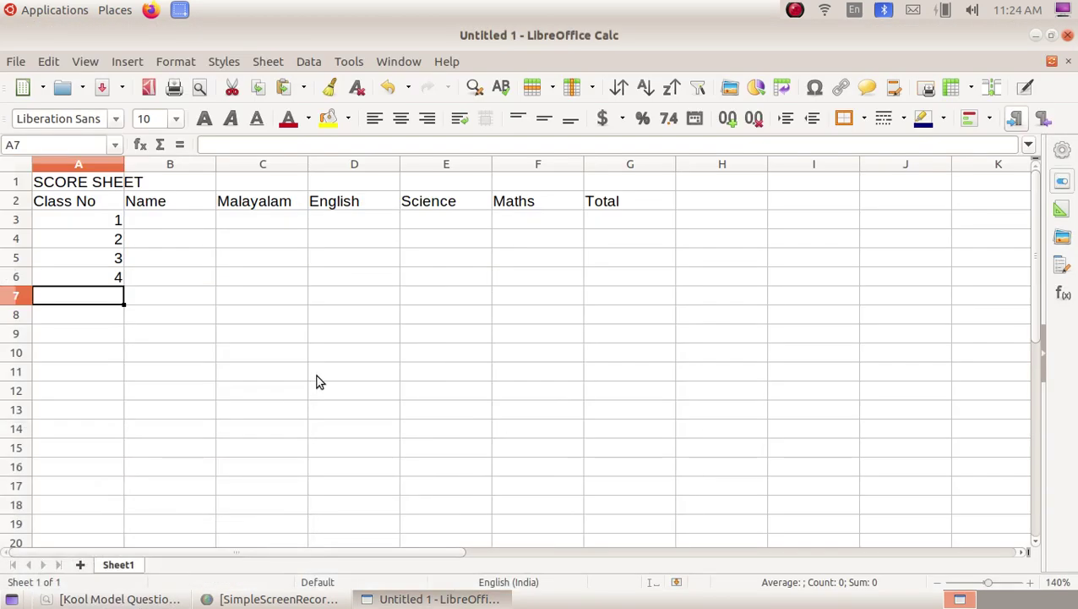
Enter the four student names into B3:B6.
{"action": "left_click", "coordinate": [187, 223]}
{"action": "type", "text": "Athira"}
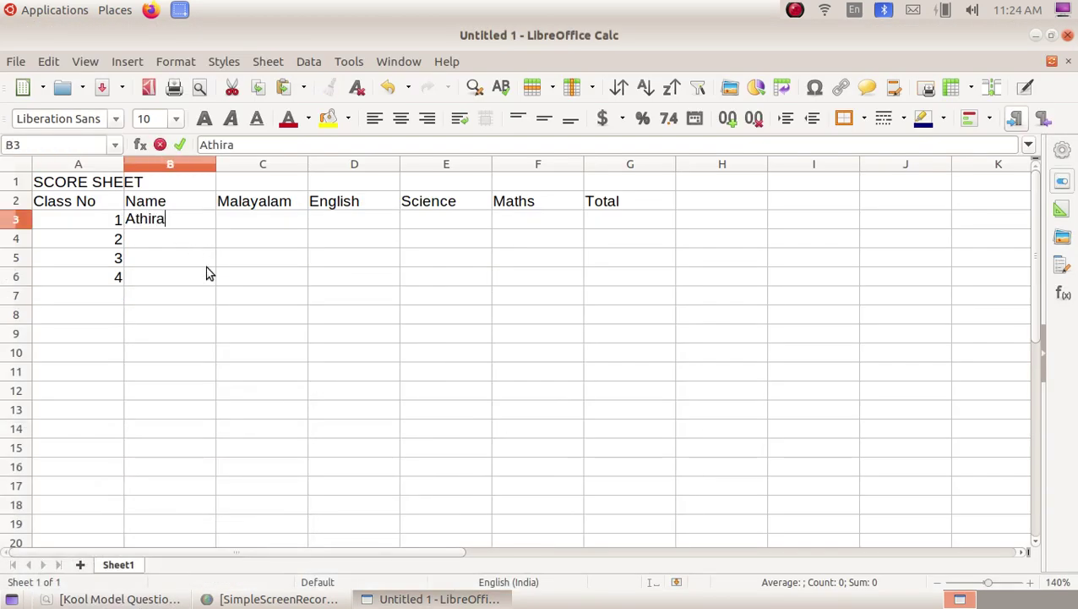
{"action": "key", "text": "Return"}
{"action": "type", "text": "J"}
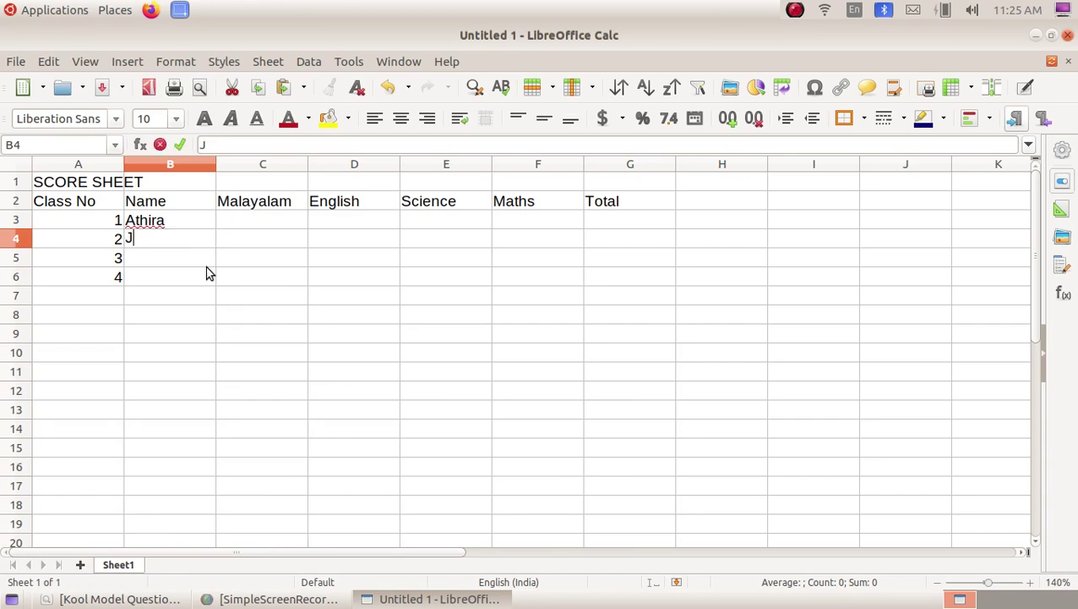
{"action": "type", "text": "oseph"}
{"action": "key", "text": "Return"}
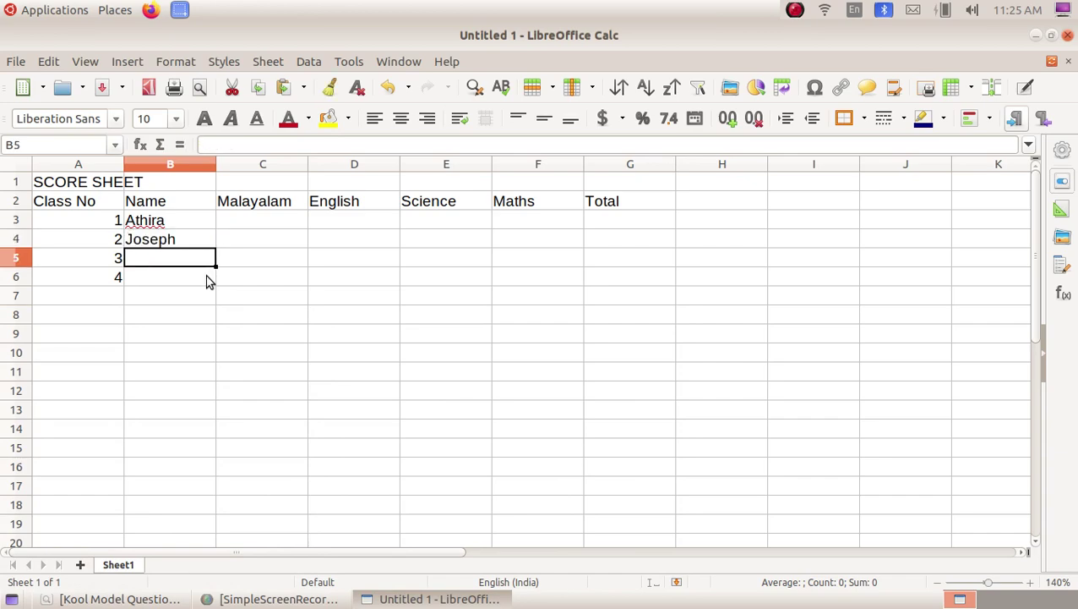
{"action": "left_click", "coordinate": [121, 600]}
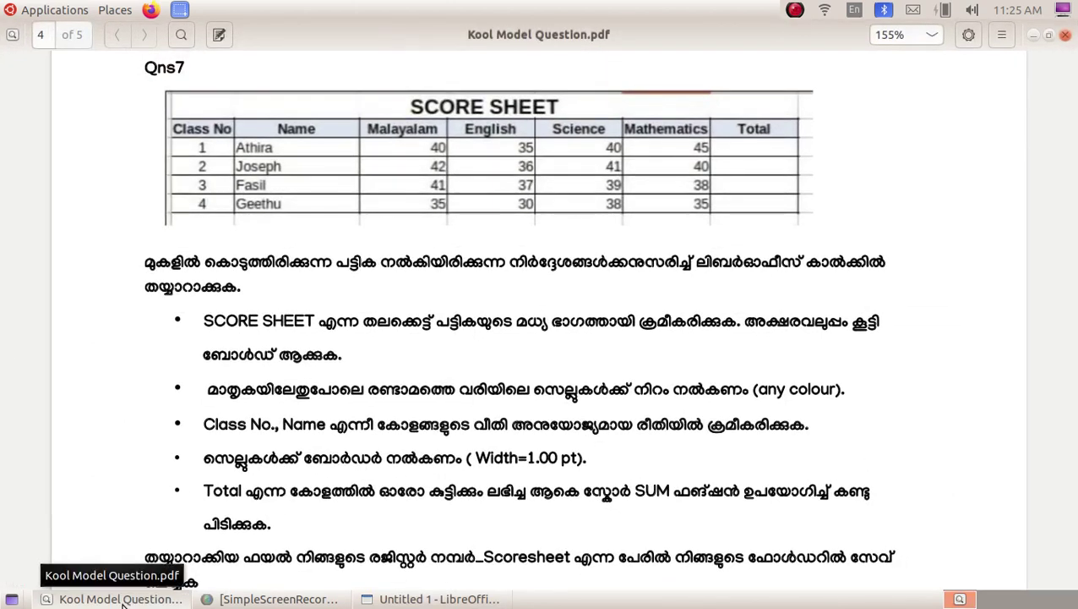
{"action": "left_click", "coordinate": [121, 599]}
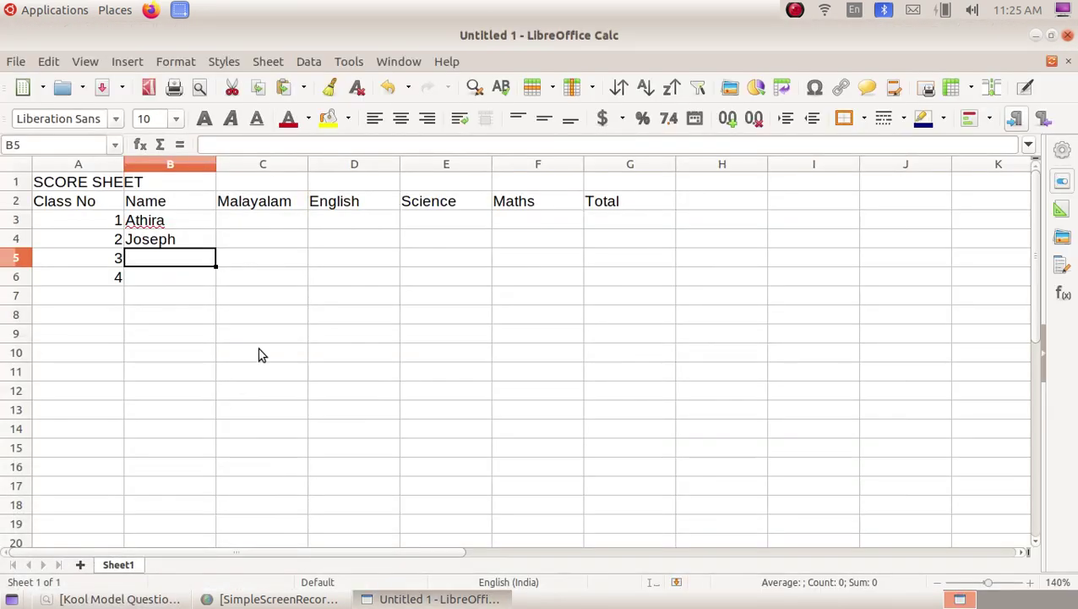
{"action": "type", "text": "Fasil"}
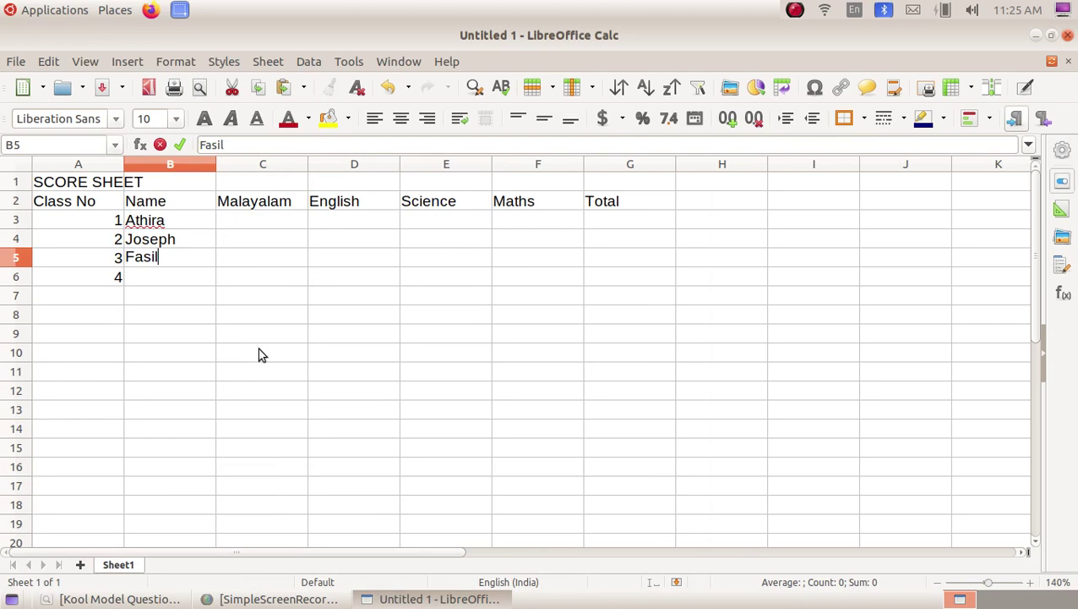
{"action": "key", "text": "Return"}
{"action": "type", "text": "G"}
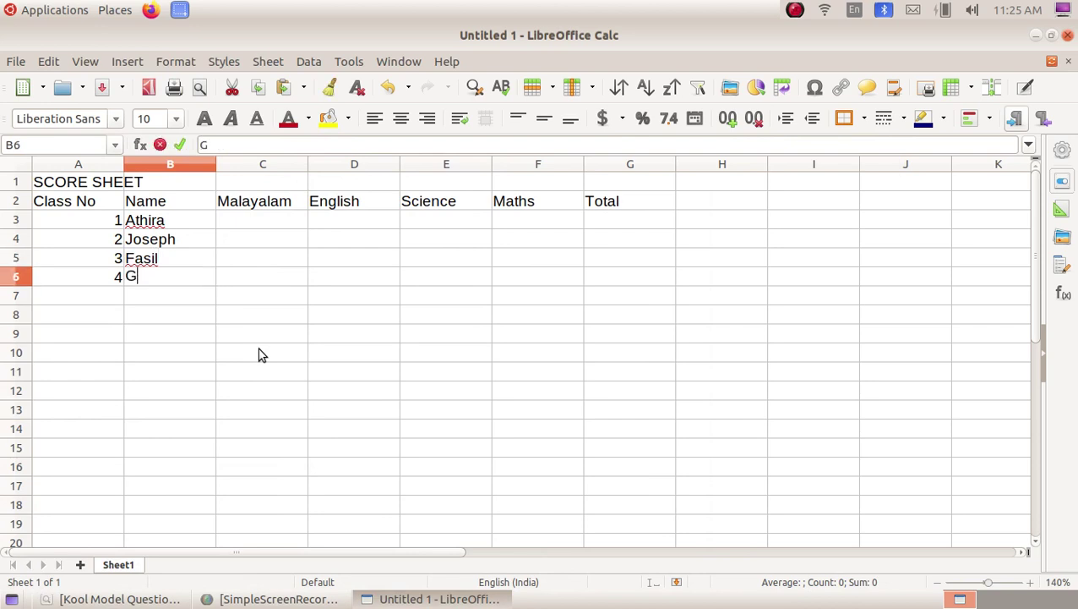
{"action": "type", "text": "eethu"}
{"action": "key", "text": "Return"}
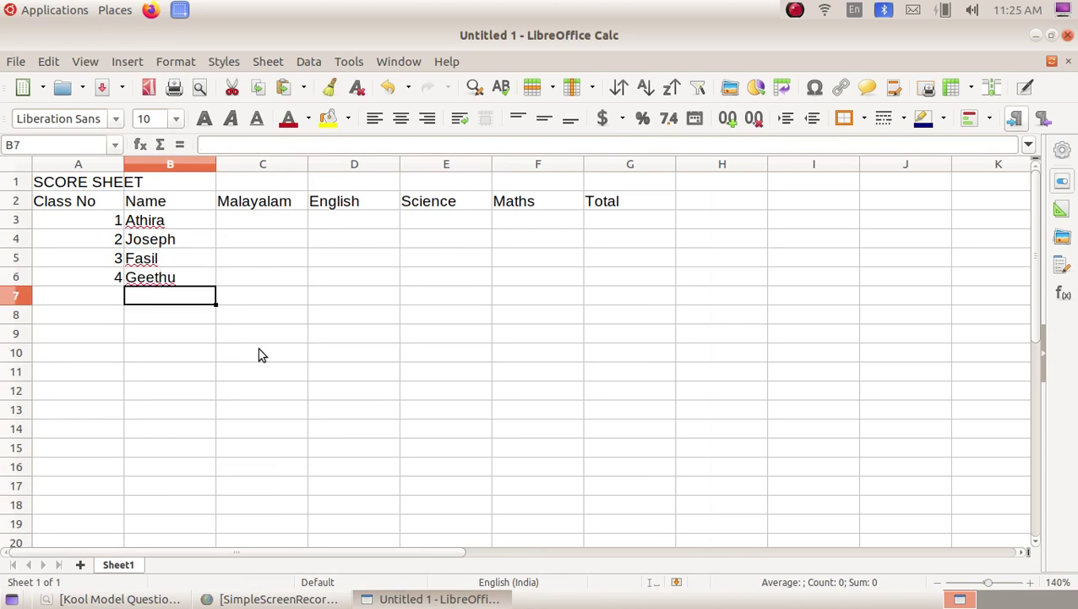
{"action": "left_click", "coordinate": [272, 223]}
{"action": "left_click", "coordinate": [146, 602]}
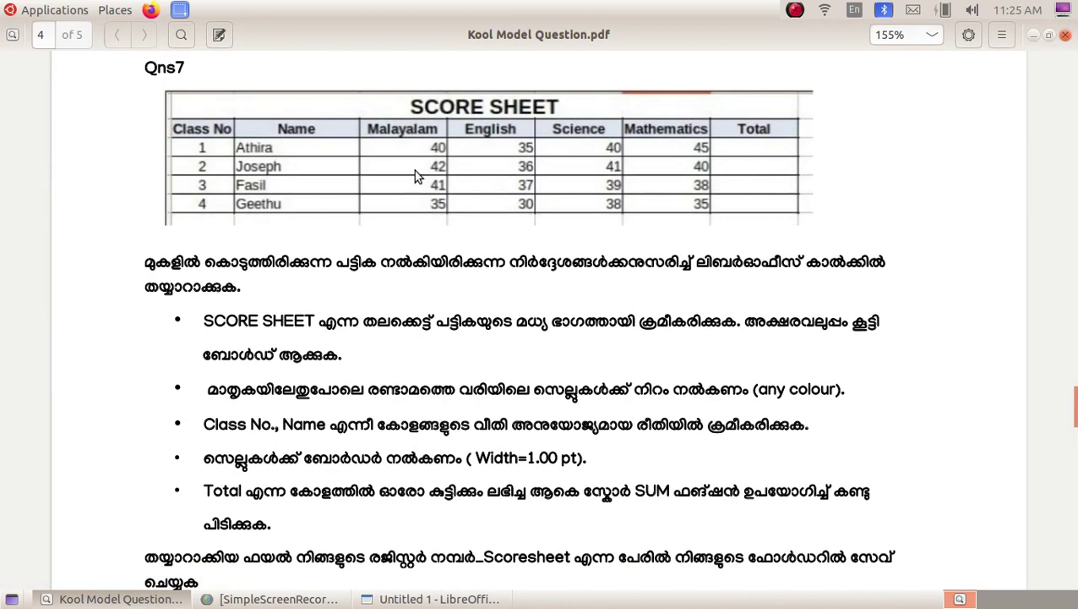
Type the Malayalam scores 40, 42, 41 and 35 into C3:C6.
{"action": "left_click", "coordinate": [156, 600]}
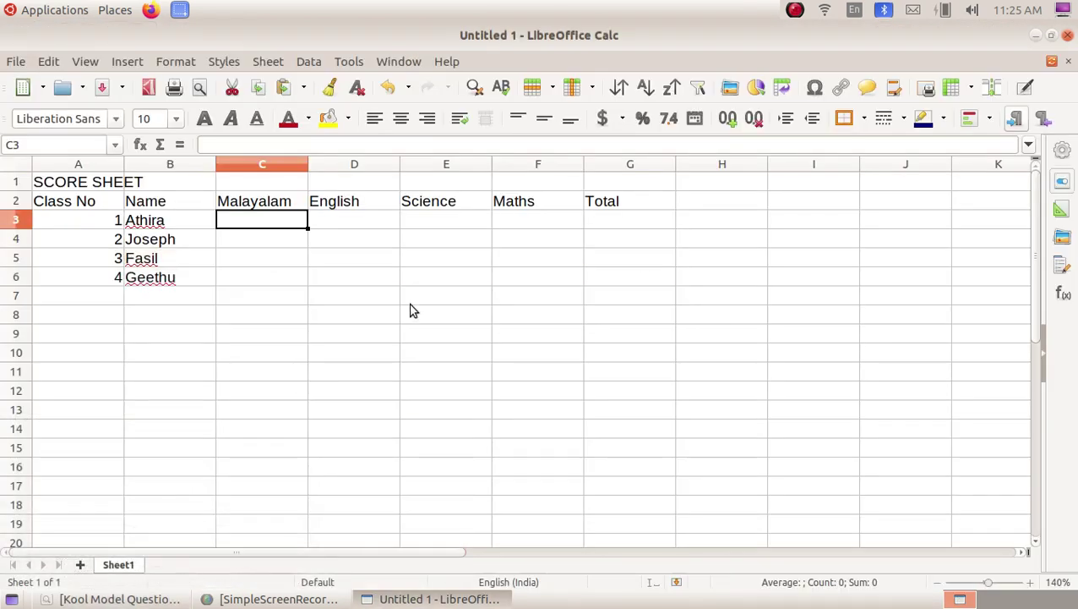
{"action": "type", "text": "40"}
{"action": "key", "text": "Return"}
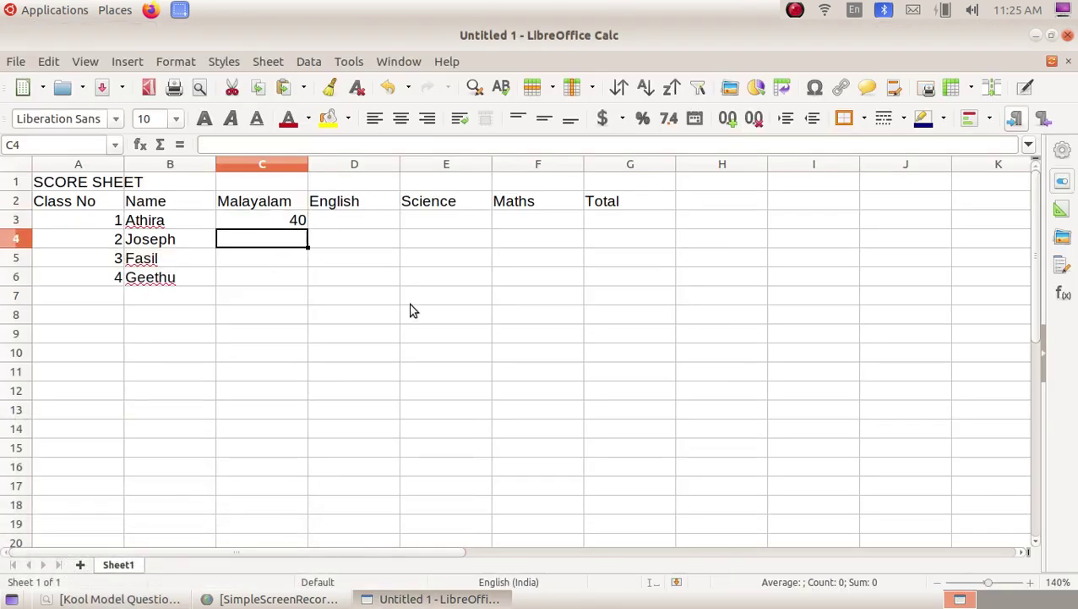
{"action": "type", "text": "42"}
{"action": "key", "text": "Return"}
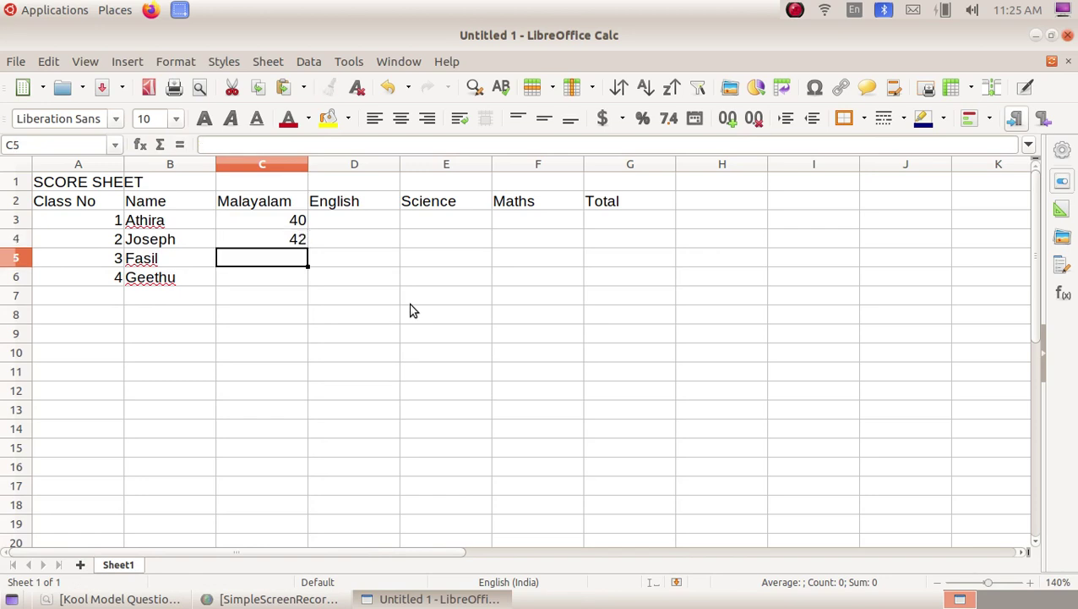
{"action": "type", "text": "41"}
{"action": "key", "text": "Return"}
{"action": "type", "text": "35"}
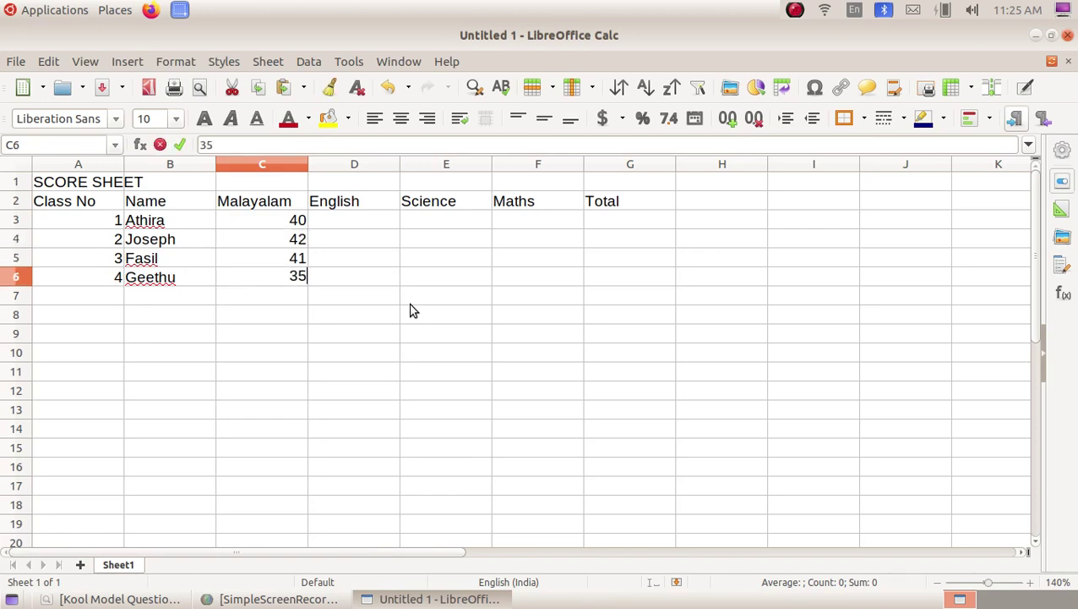
{"action": "key", "text": "Return"}
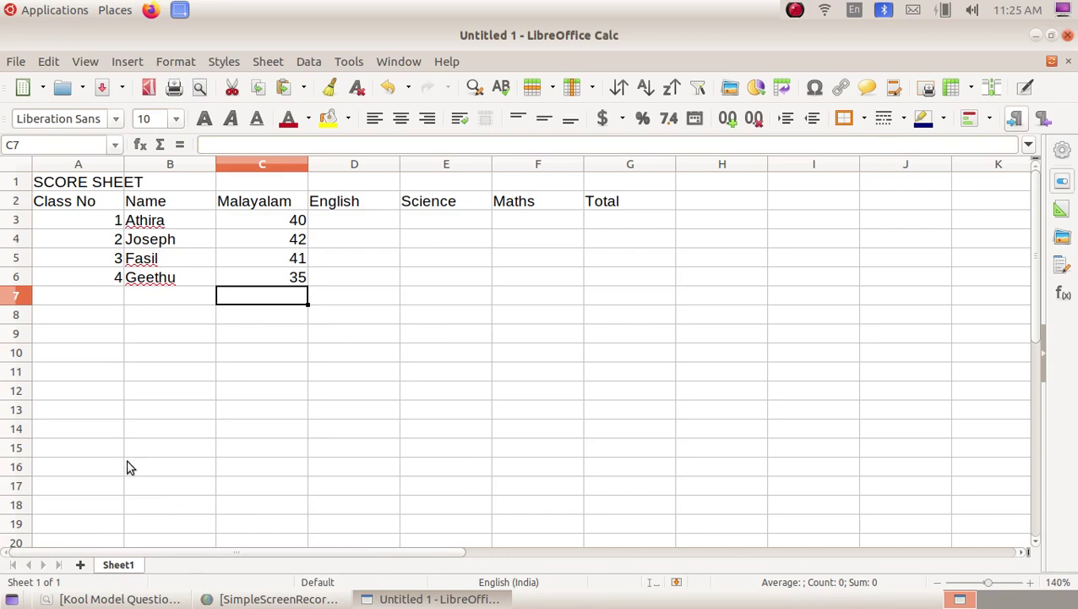
Enter the English scores 35, 36, 37 and 30 into D3:D6.
{"action": "left_click", "coordinate": [97, 594]}
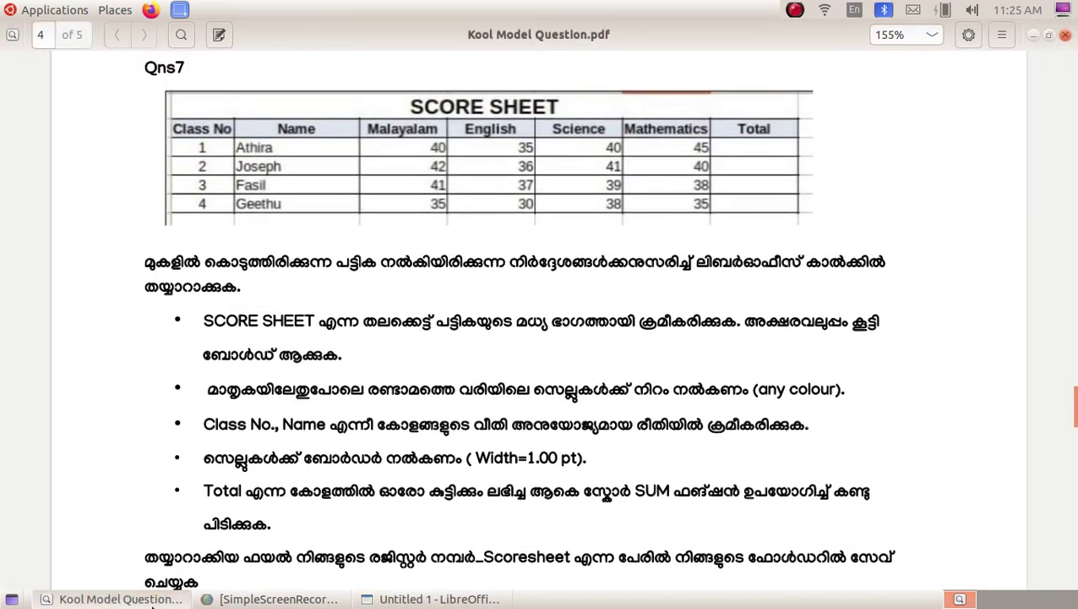
{"action": "left_click", "coordinate": [110, 599]}
{"action": "left_click", "coordinate": [347, 222]}
{"action": "type", "text": "35"}
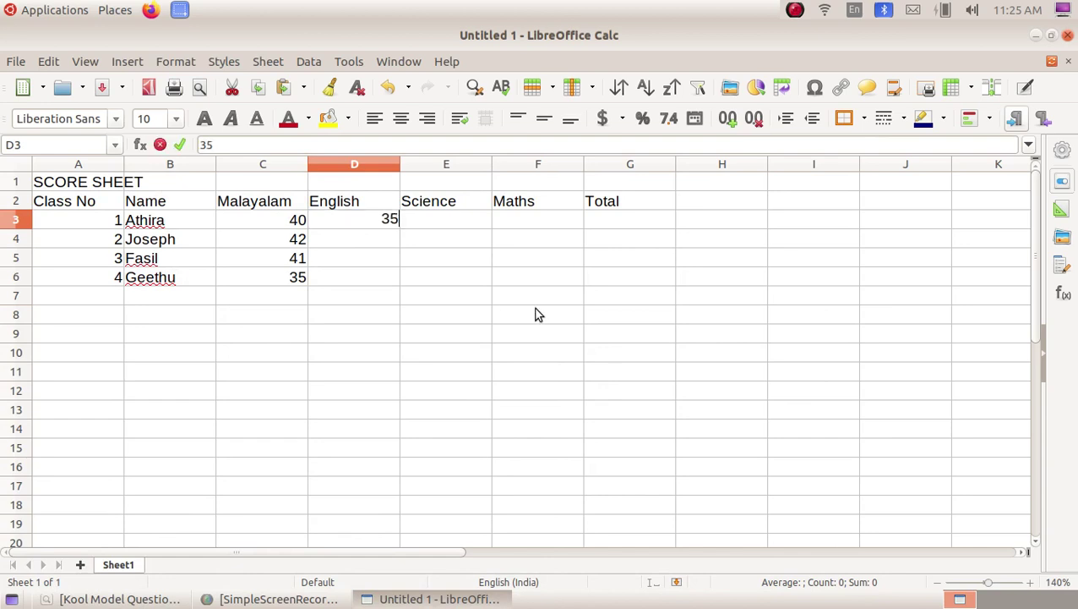
{"action": "key", "text": "Return"}
{"action": "type", "text": "36"}
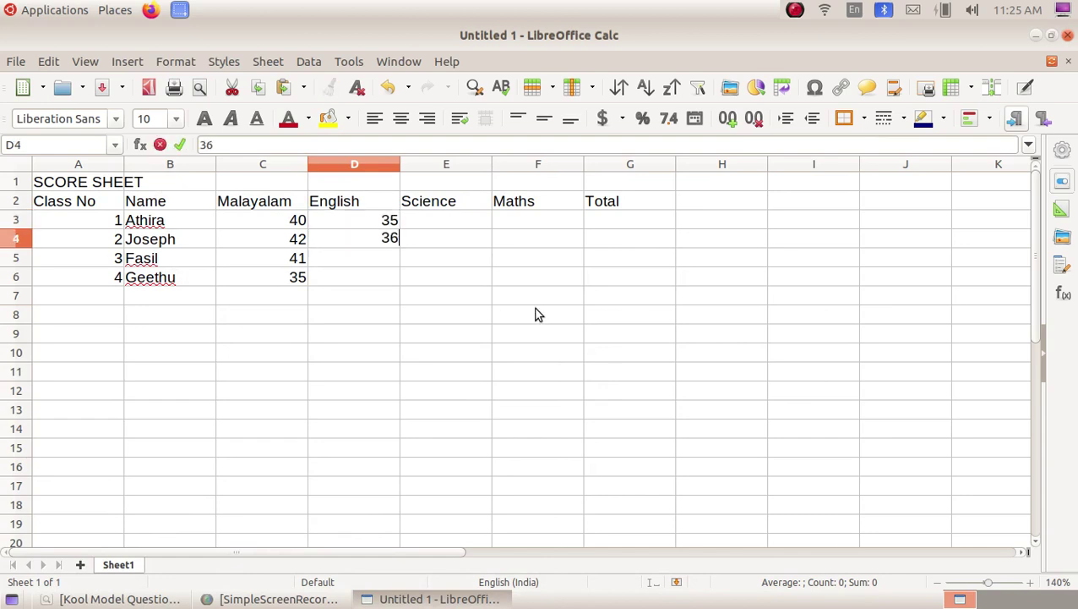
{"action": "key", "text": "Return"}
{"action": "type", "text": "37"}
{"action": "key", "text": "Return"}
{"action": "type", "text": "3"}
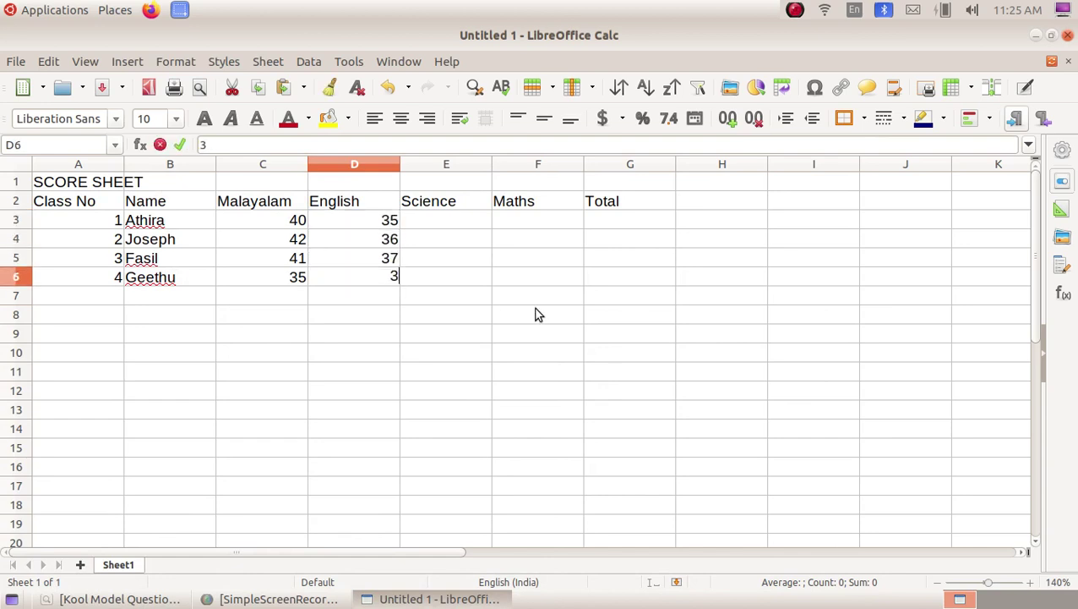
{"action": "type", "text": "0"}
{"action": "key", "text": "Return"}
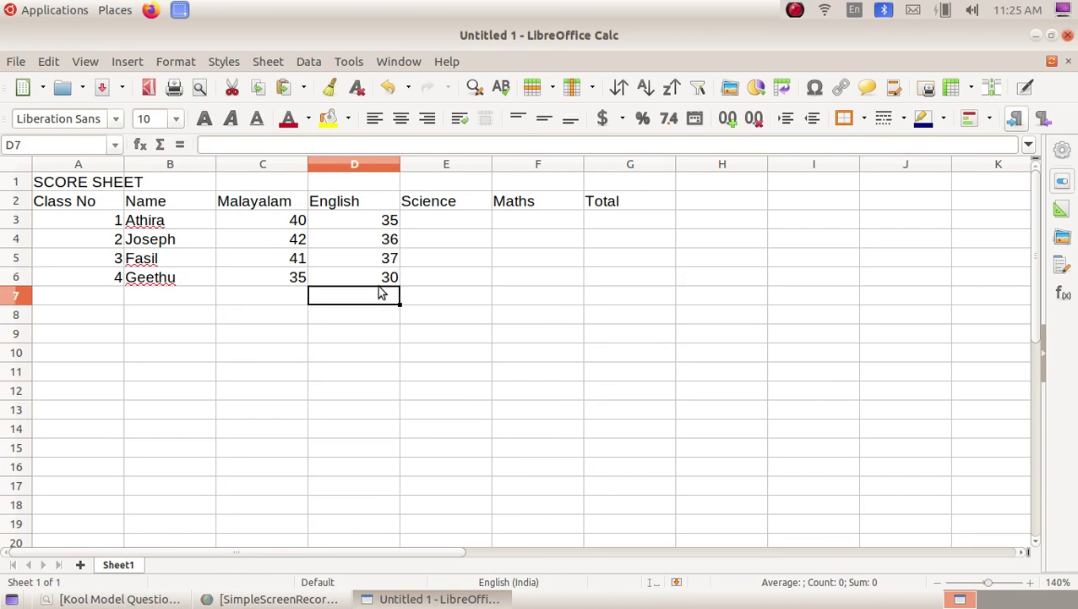
Enter the Science scores 40, 41, 39 and 38 into E3:E6.
{"action": "left_click", "coordinate": [120, 598]}
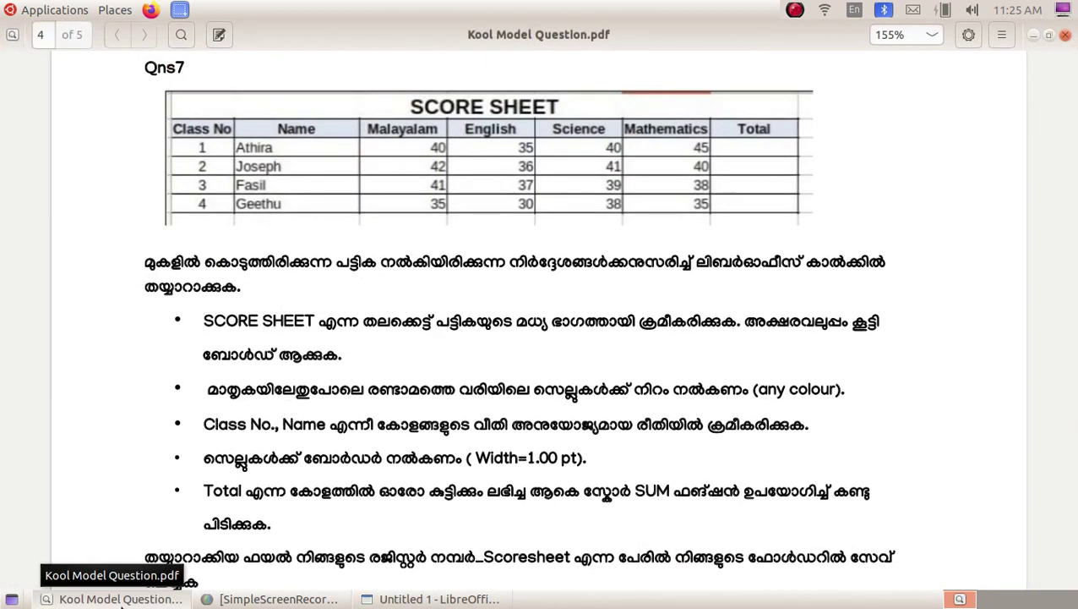
{"action": "left_click", "coordinate": [120, 599]}
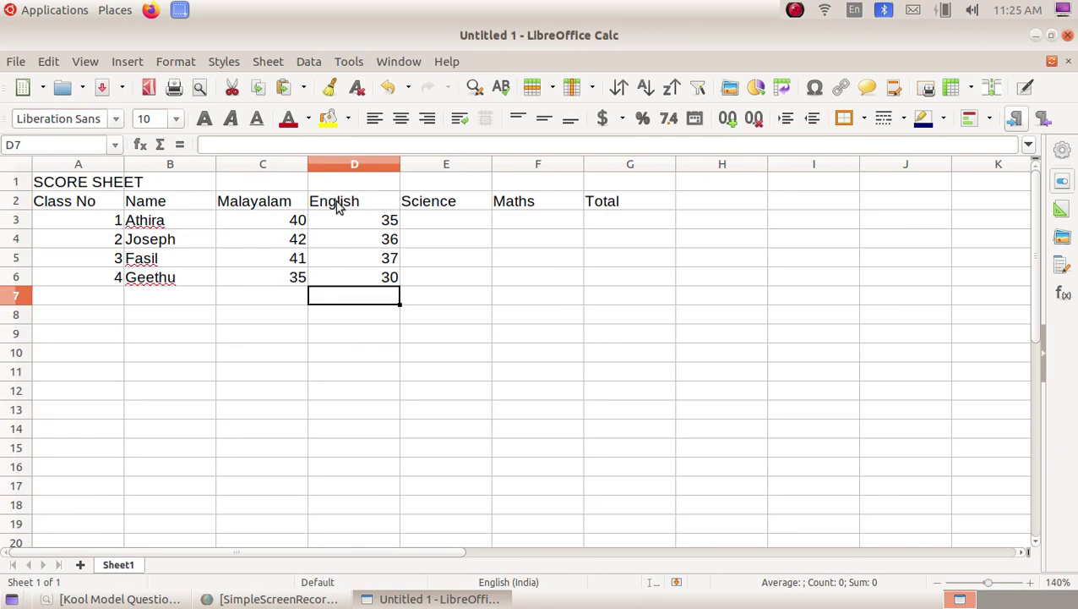
{"action": "left_click", "coordinate": [431, 223]}
{"action": "type", "text": "40"}
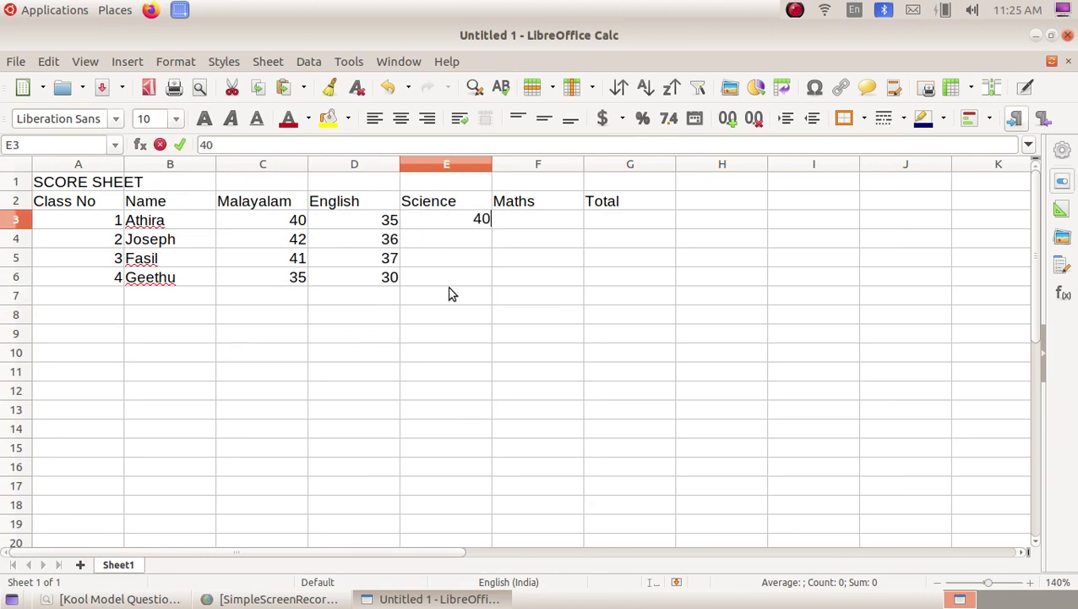
{"action": "key", "text": "Return"}
{"action": "type", "text": "41"}
{"action": "key", "text": "Return"}
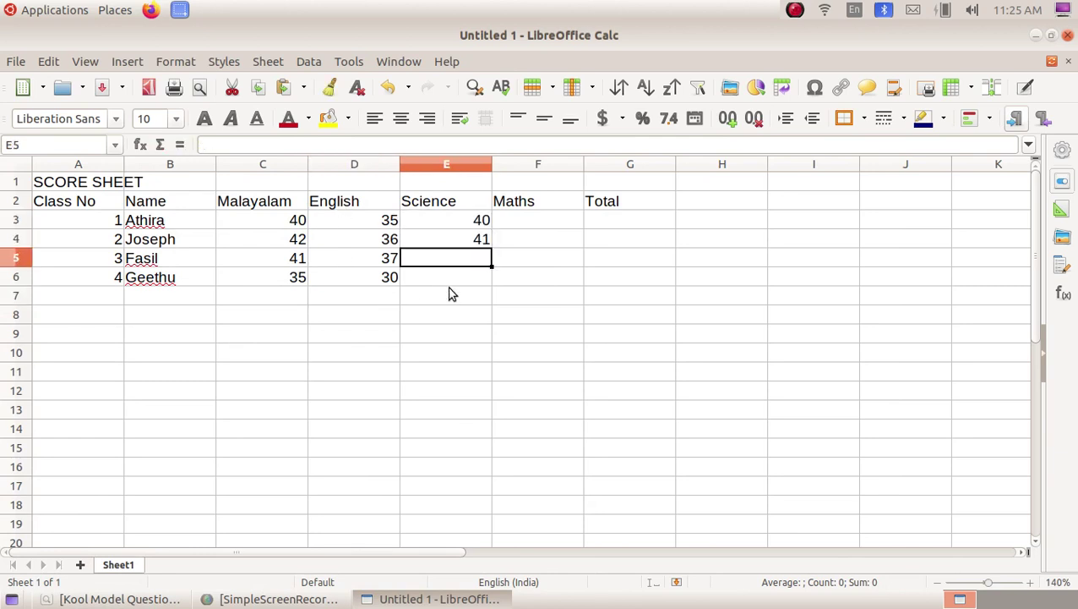
{"action": "left_click", "coordinate": [131, 599]}
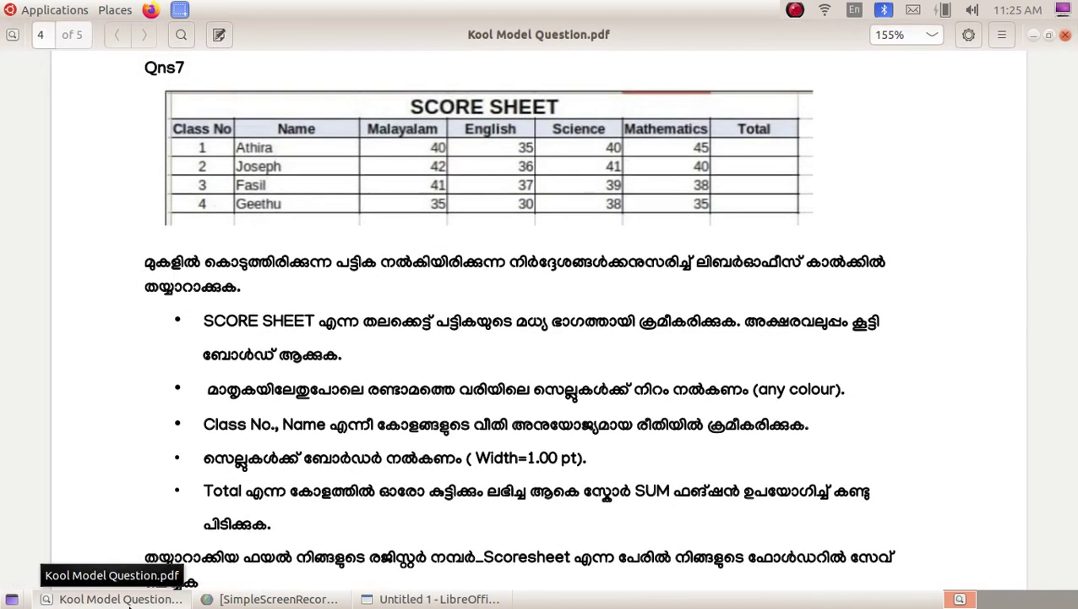
{"action": "key", "text": "alt+Tab"}
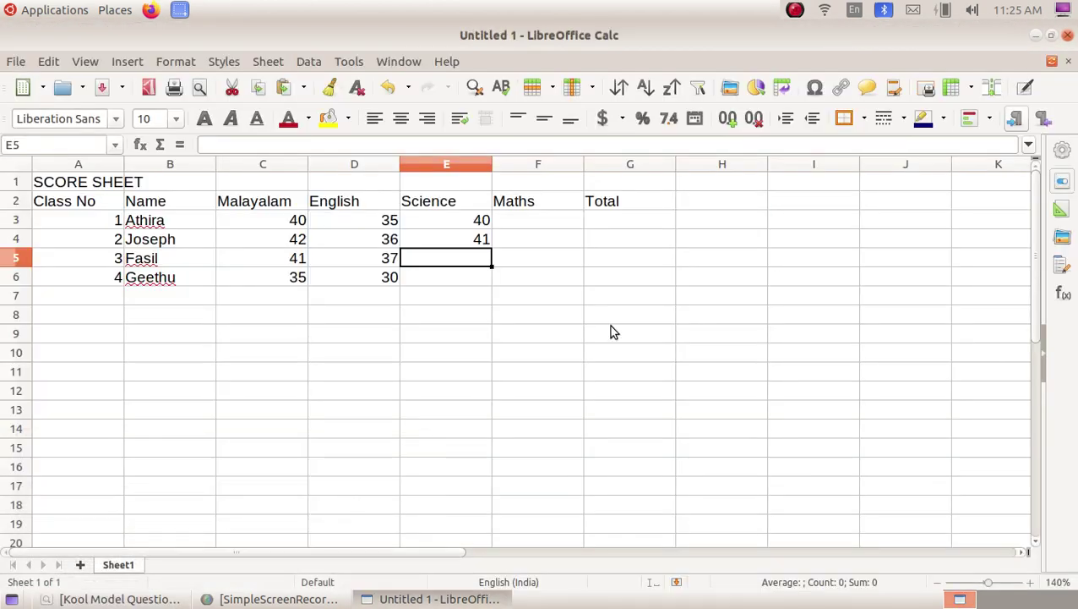
{"action": "type", "text": "39"}
{"action": "key", "text": "Return"}
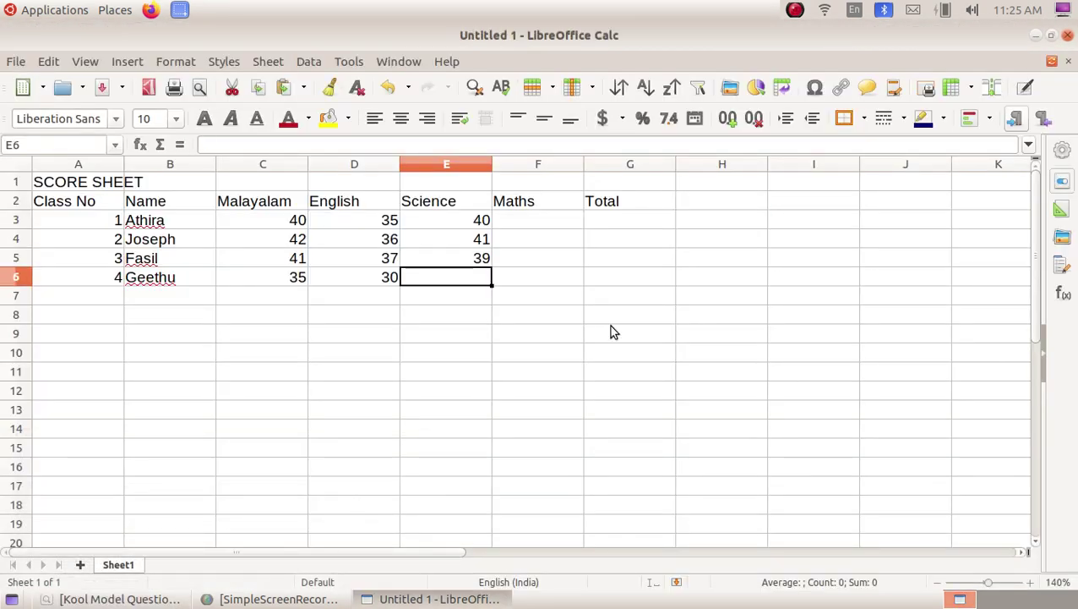
{"action": "type", "text": "38"}
{"action": "key", "text": "Return"}
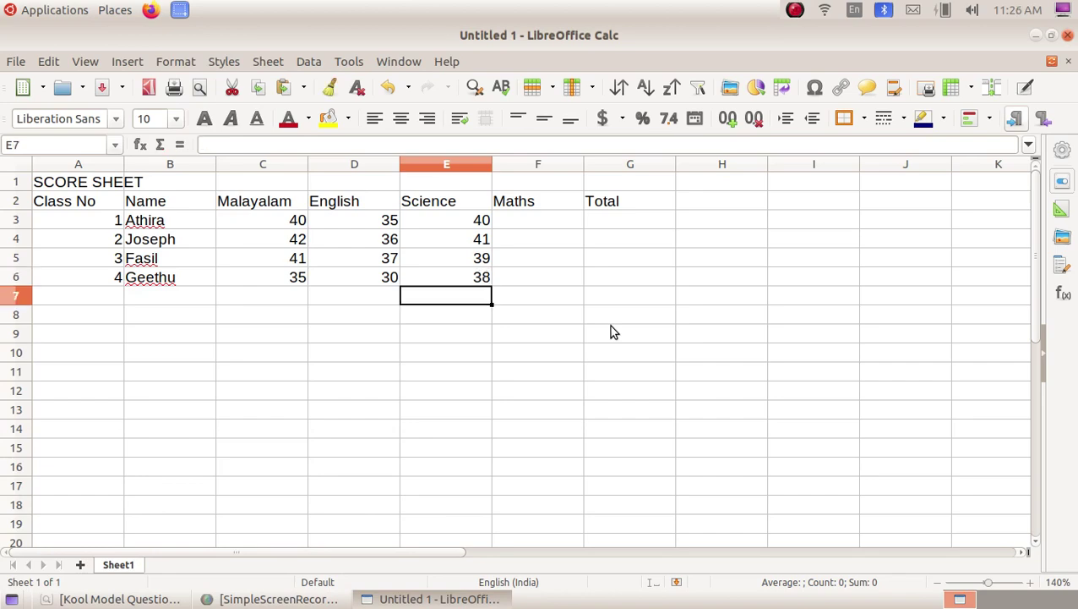
{"action": "left_click", "coordinate": [154, 600]}
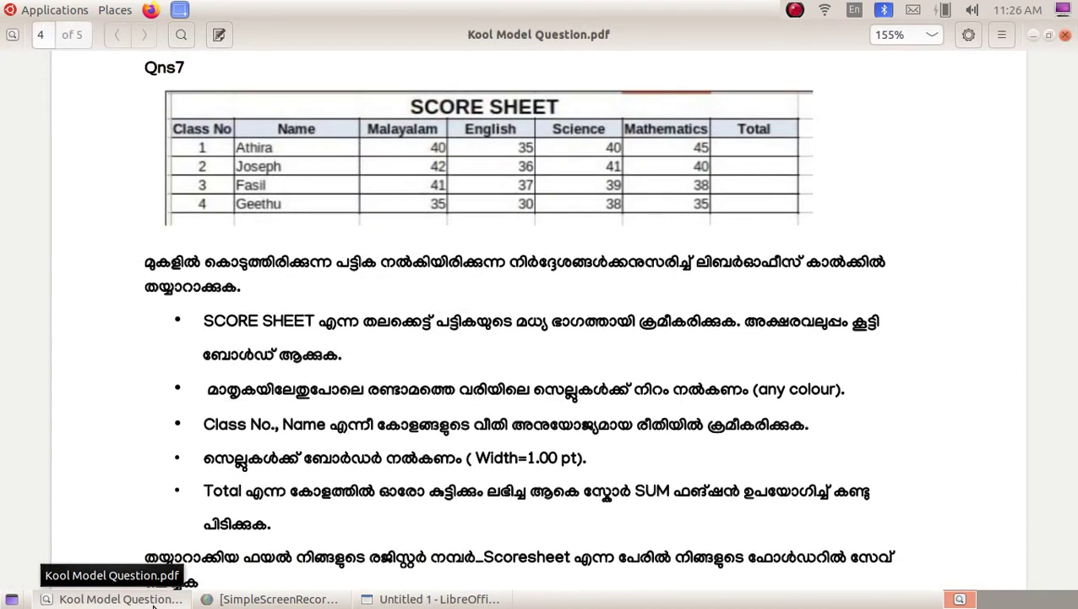
Type the Maths scores 45, 40, 38 and 35 into F3:F6.
{"action": "left_click", "coordinate": [154, 601]}
{"action": "left_click", "coordinate": [580, 225]}
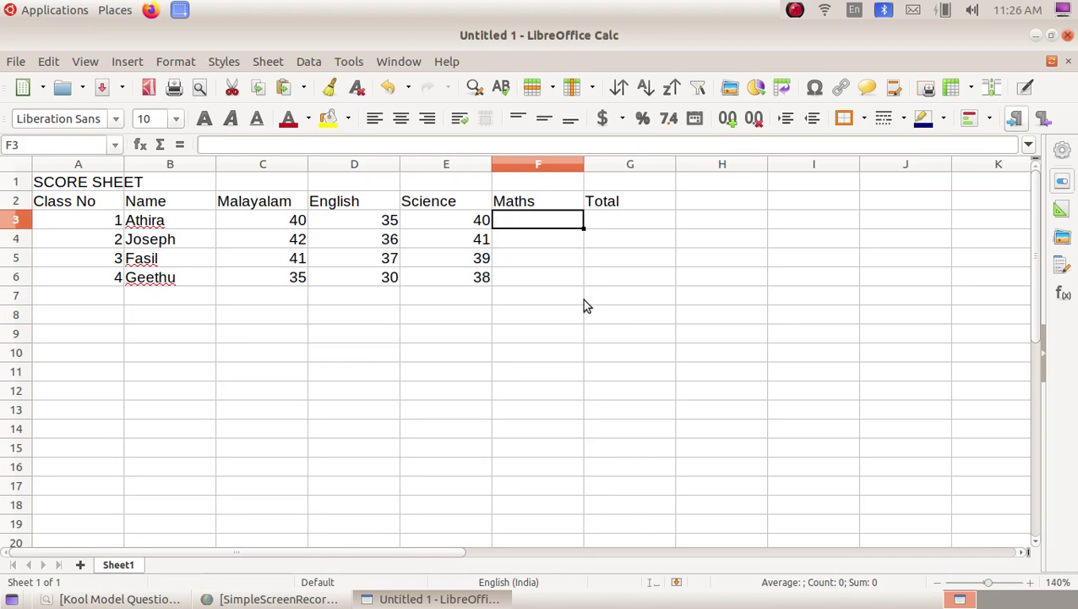
{"action": "type", "text": "45"}
{"action": "key", "text": "Return"}
{"action": "type", "text": "40"}
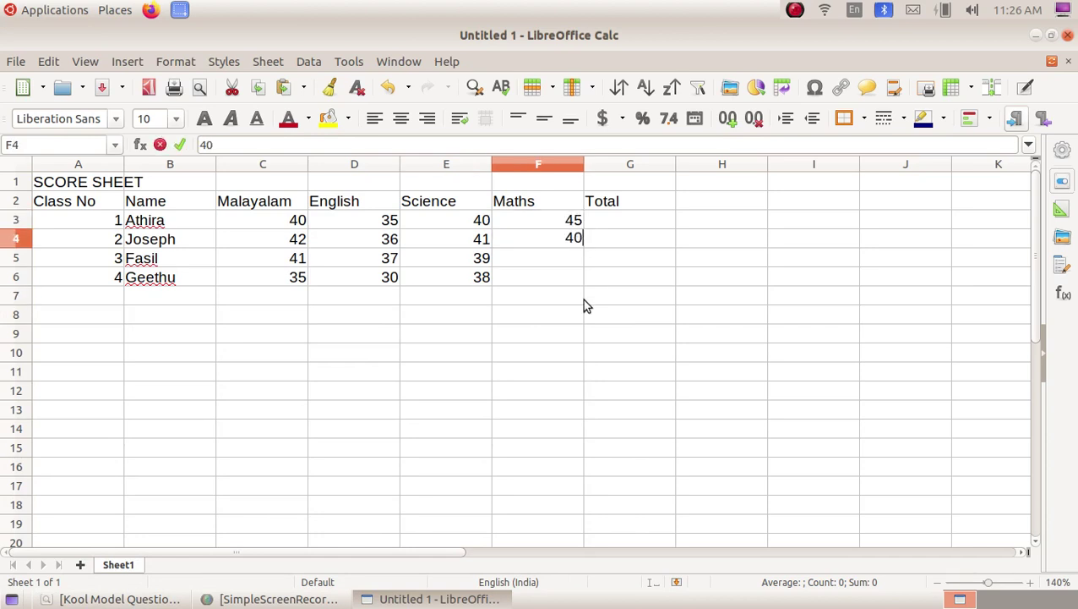
{"action": "key", "text": "Return"}
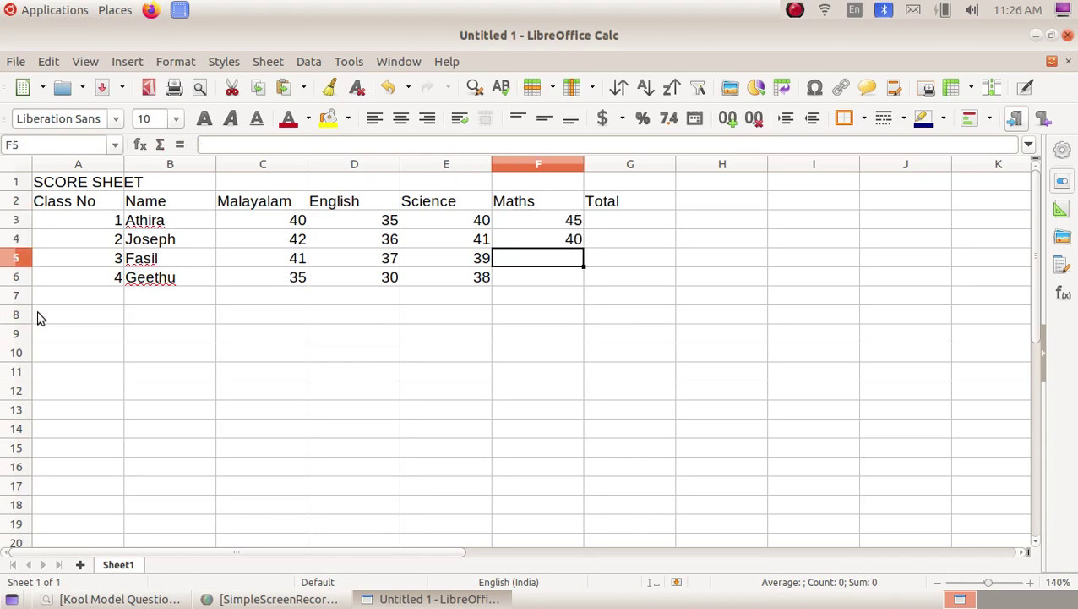
{"action": "left_click", "coordinate": [119, 599]}
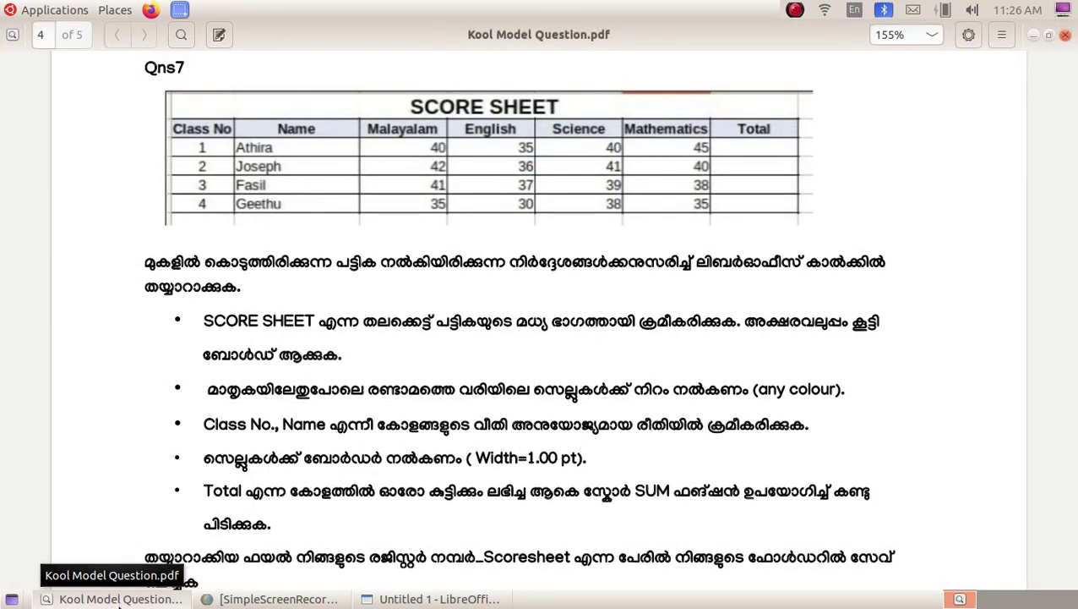
{"action": "left_click", "coordinate": [120, 598]}
{"action": "type", "text": "38"}
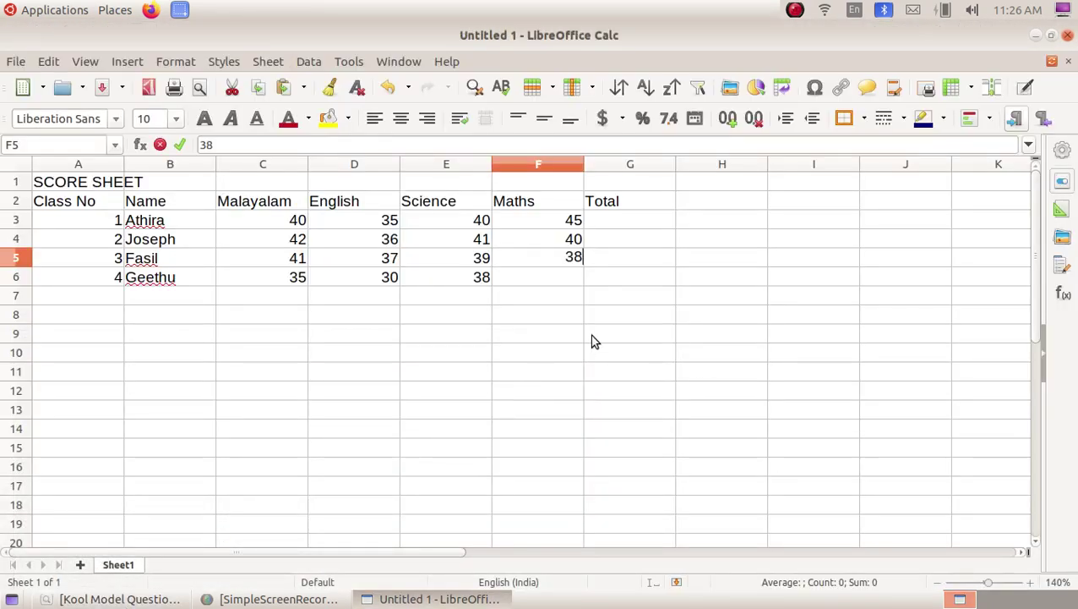
{"action": "key", "text": "Return"}
{"action": "type", "text": "35"}
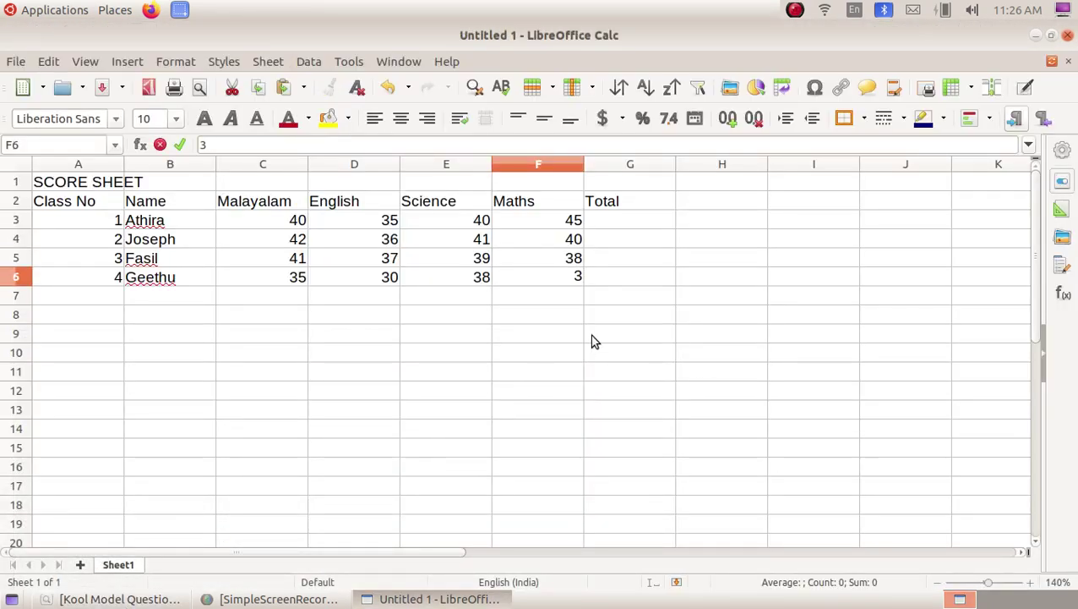
{"action": "key", "text": "Return"}
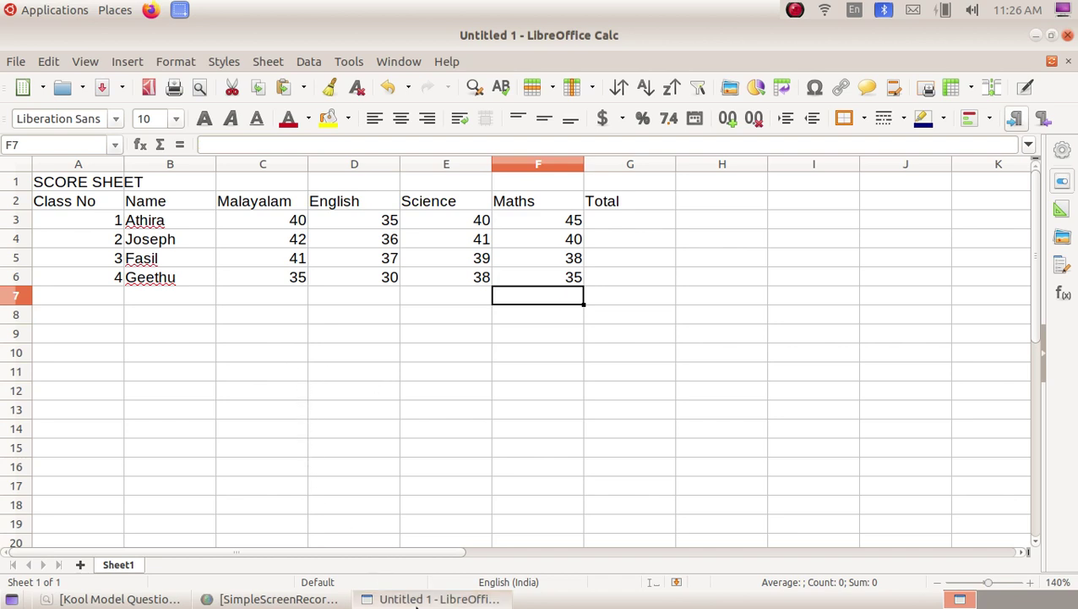
{"action": "left_click", "coordinate": [416, 598]}
{"action": "left_click", "coordinate": [120, 598]}
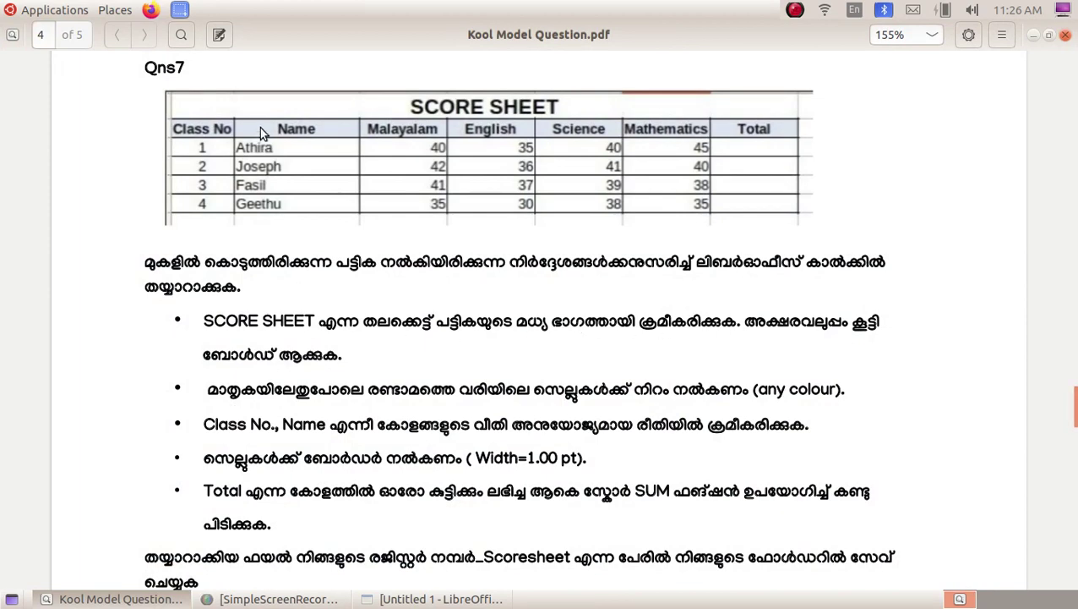
Merge and centre cells A1:G1 under the SCORE SHEET title.
{"action": "left_click", "coordinate": [432, 600]}
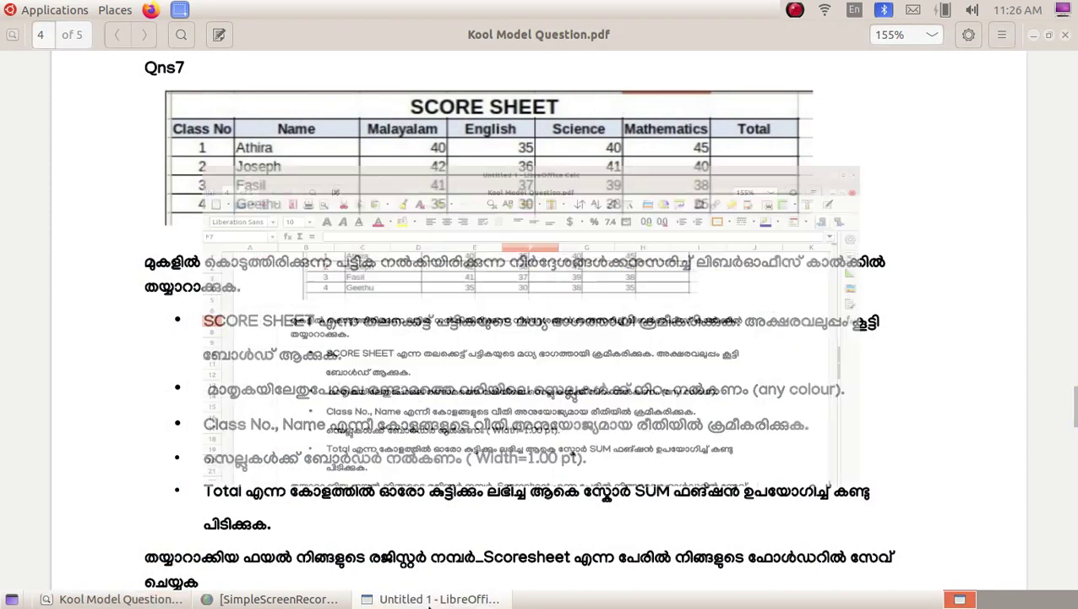
{"action": "left_click", "coordinate": [93, 184]}
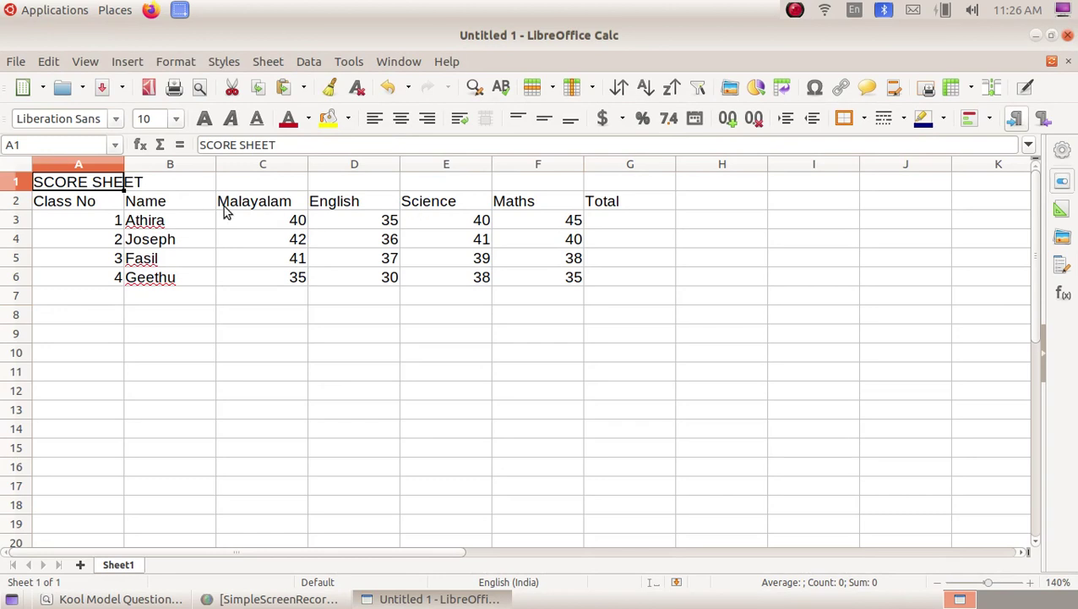
{"action": "left_click", "coordinate": [82, 241]}
{"action": "left_click_drag", "start_coordinate": [98, 181], "coordinate": [592, 181]}
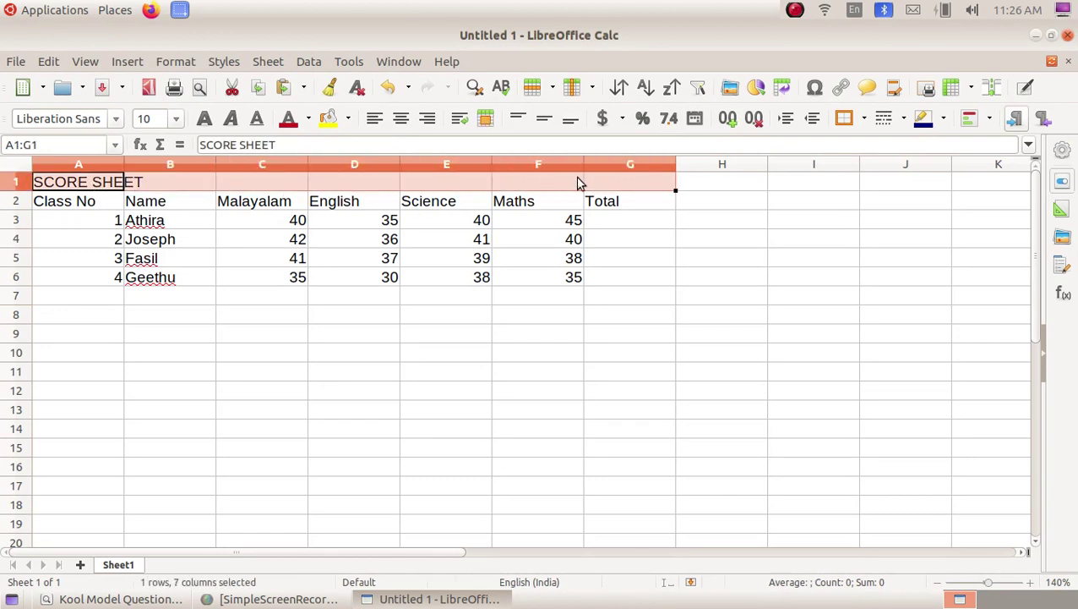
{"action": "left_click", "coordinate": [488, 123]}
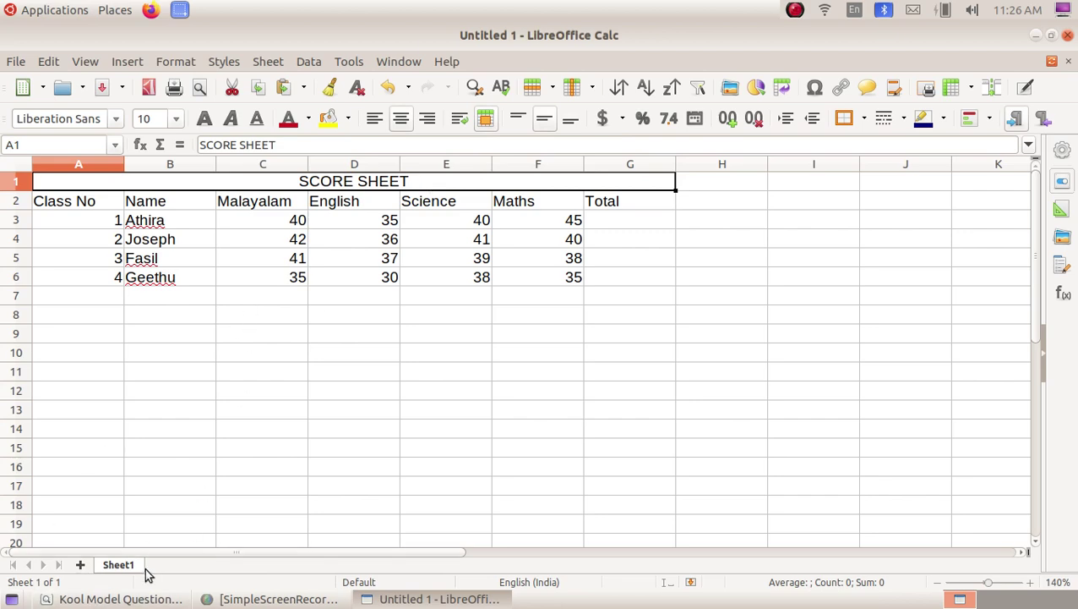
{"action": "left_click", "coordinate": [125, 600]}
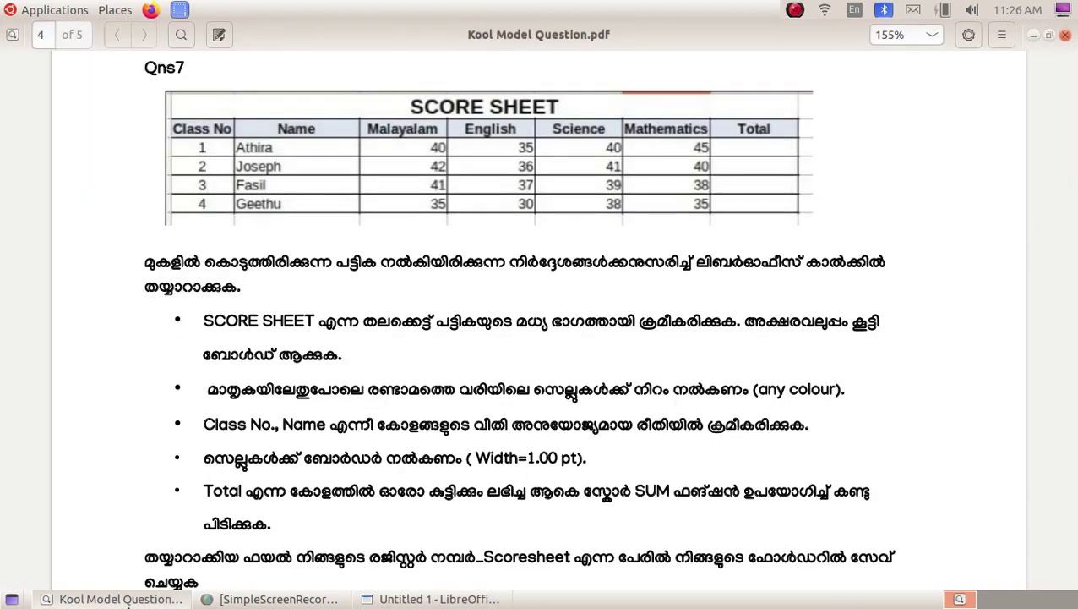
{"action": "left_click", "coordinate": [126, 600]}
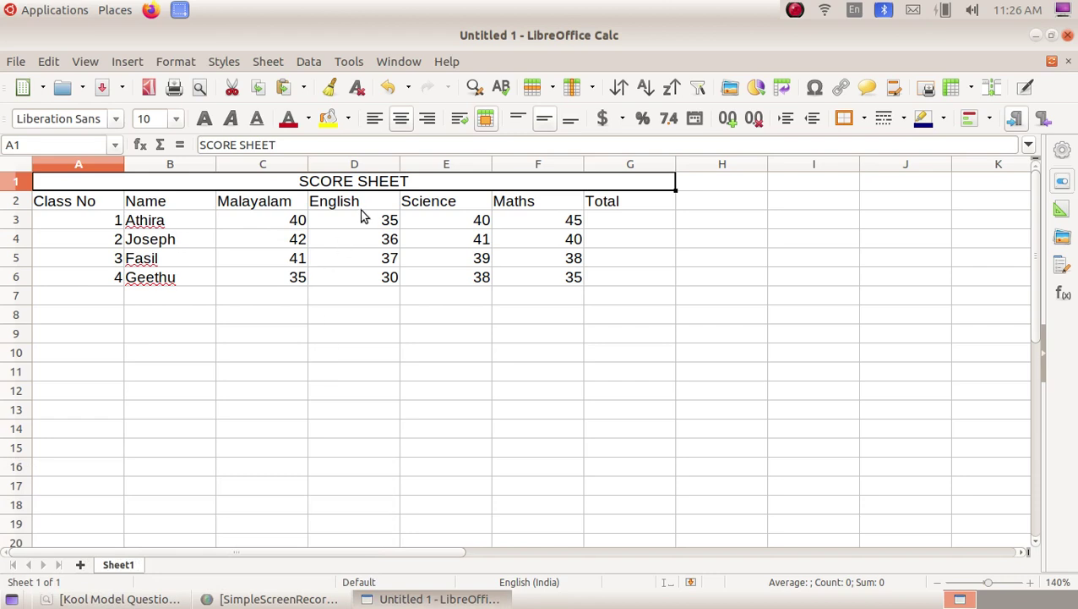
Make the title bold at font size 15.
{"action": "left_click", "coordinate": [203, 125]}
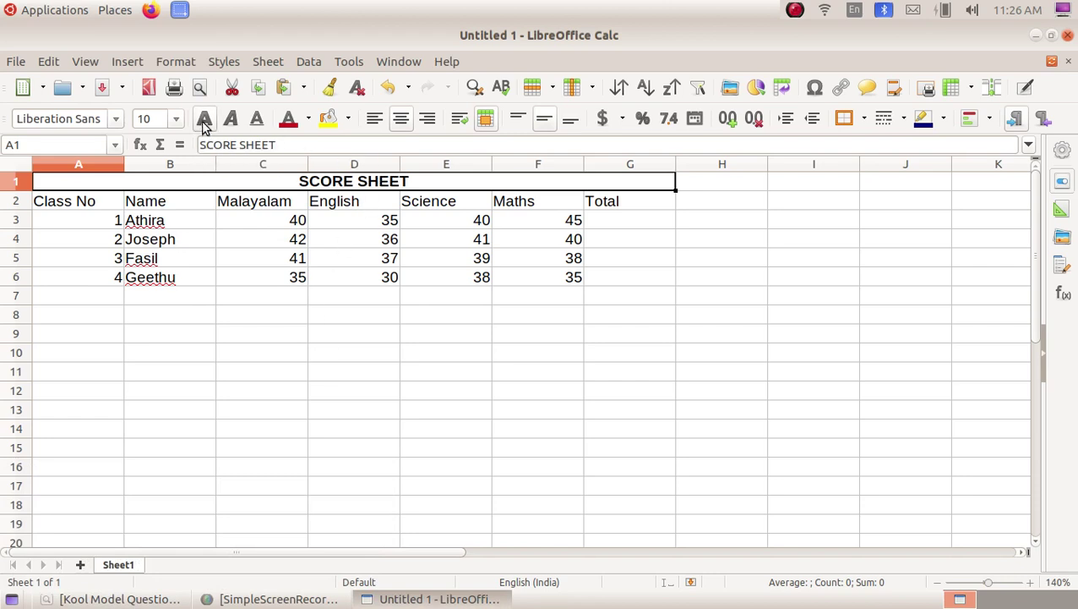
{"action": "left_click", "coordinate": [179, 126]}
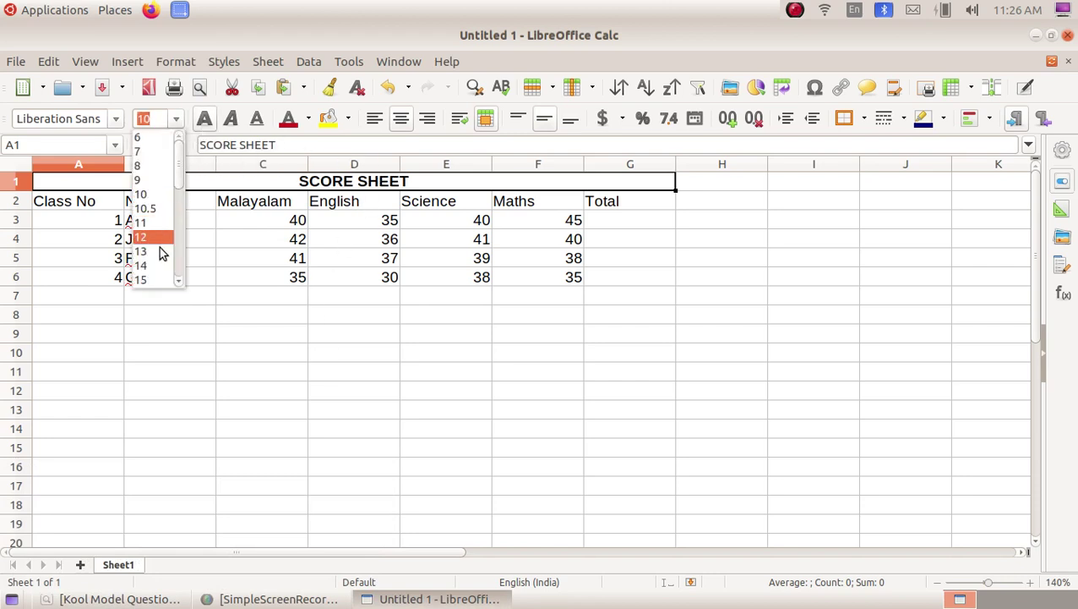
{"action": "left_click", "coordinate": [157, 281]}
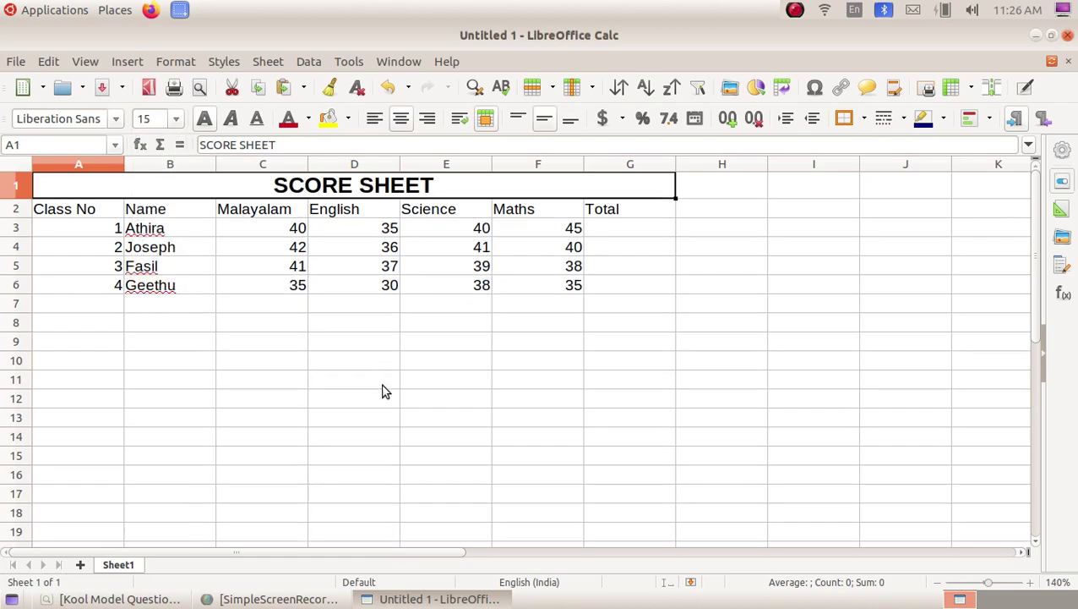
{"action": "left_click", "coordinate": [144, 599]}
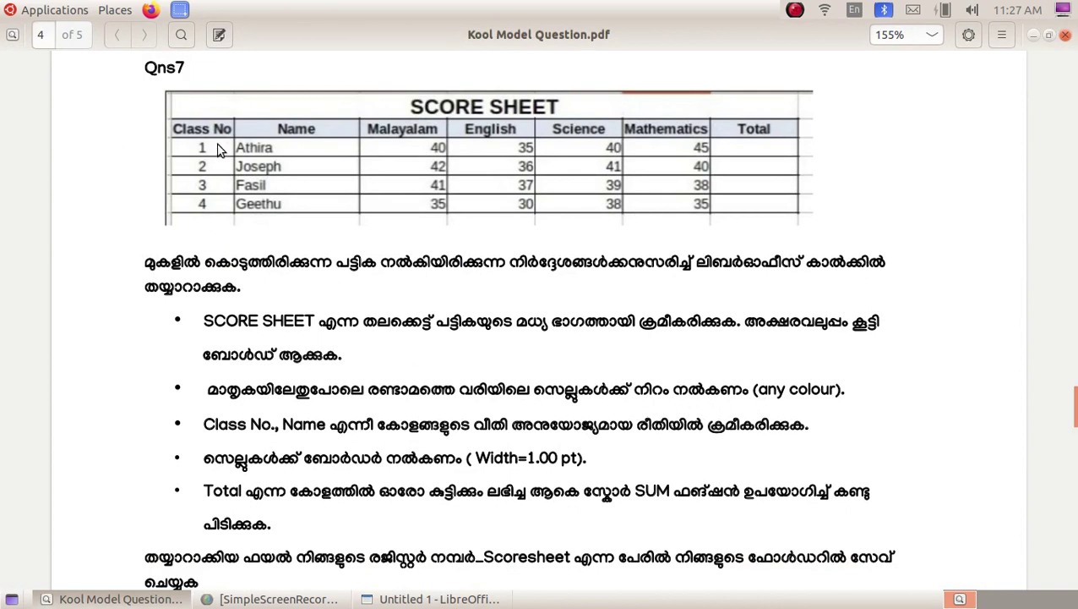
{"action": "key", "text": "alt+Tab"}
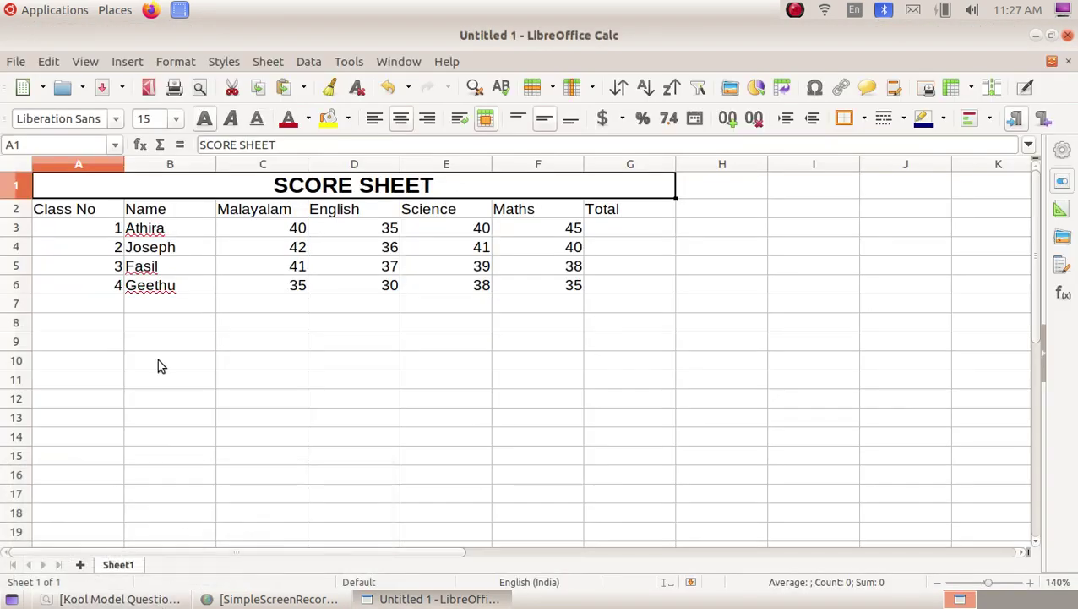
Shade the header row A2:G2 with a light blue background.
{"action": "left_click", "coordinate": [139, 324]}
{"action": "left_click_drag", "start_coordinate": [84, 215], "coordinate": [613, 213]}
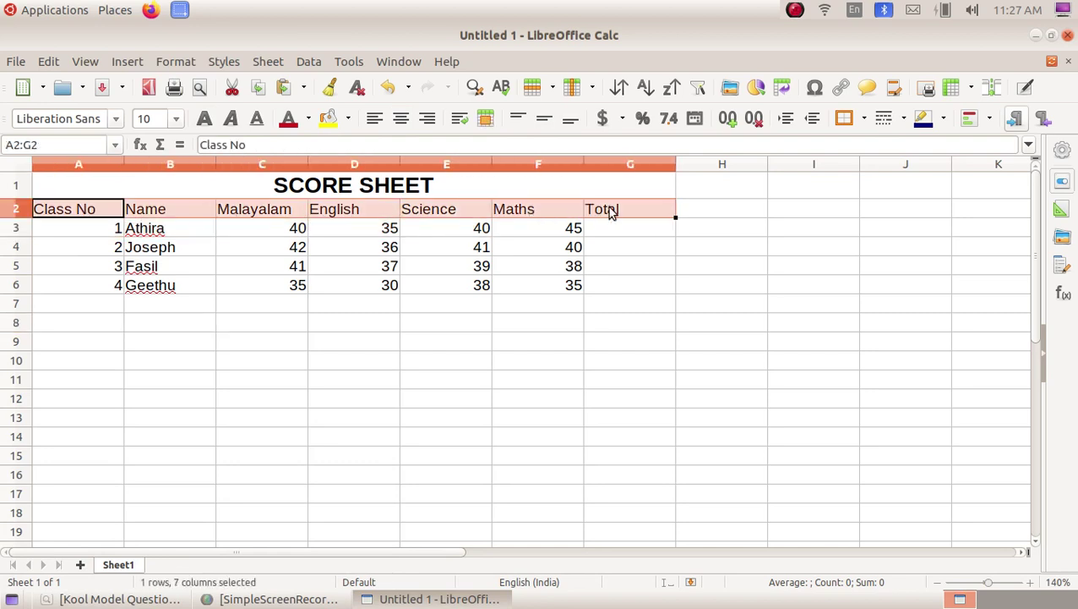
{"action": "left_click", "coordinate": [348, 122]}
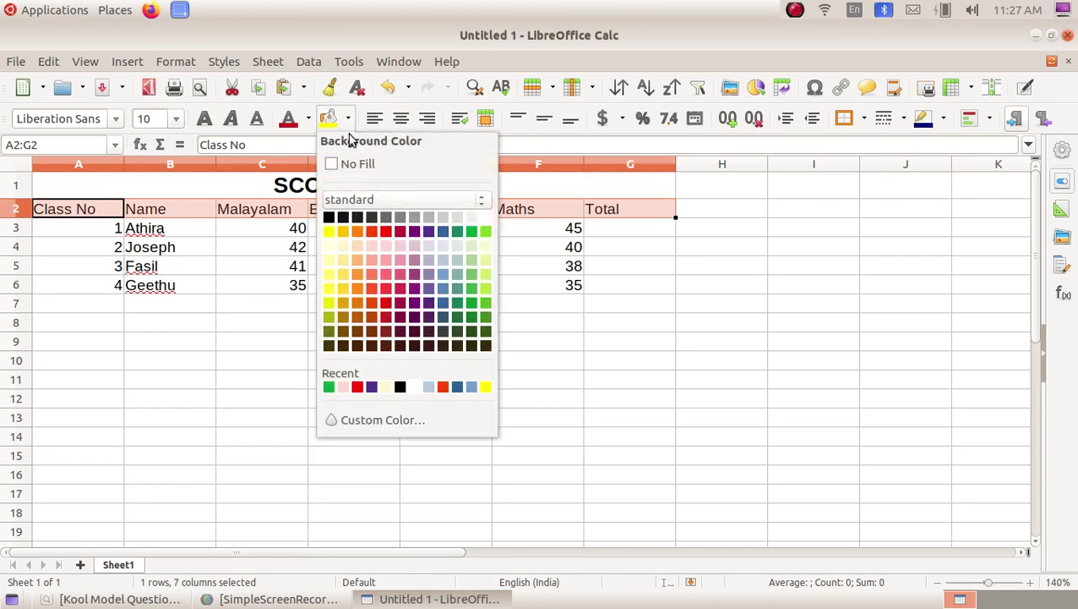
{"action": "left_click", "coordinate": [443, 260]}
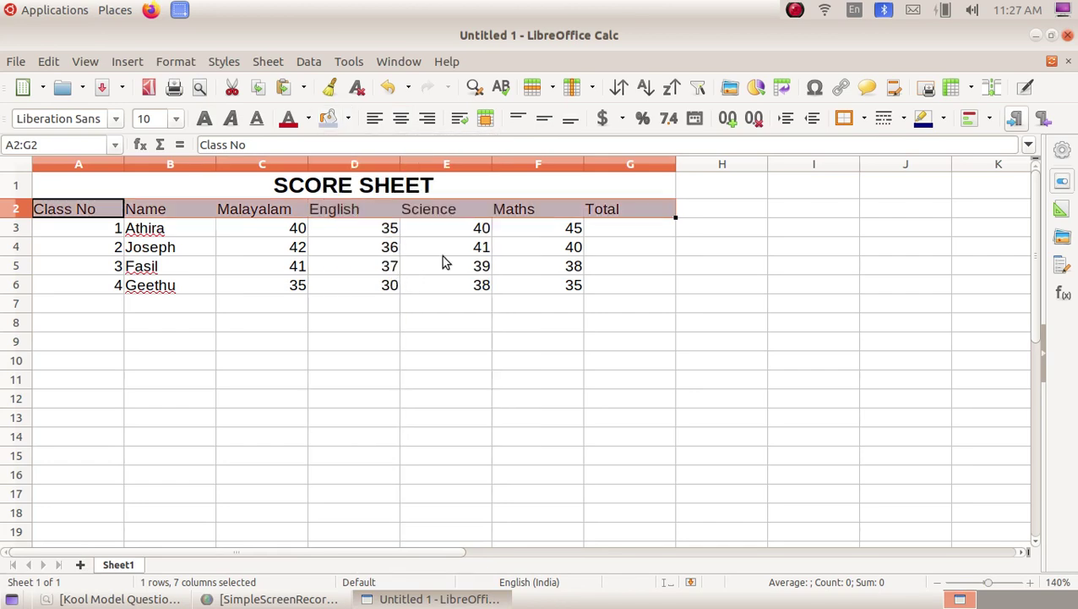
{"action": "left_click", "coordinate": [427, 322]}
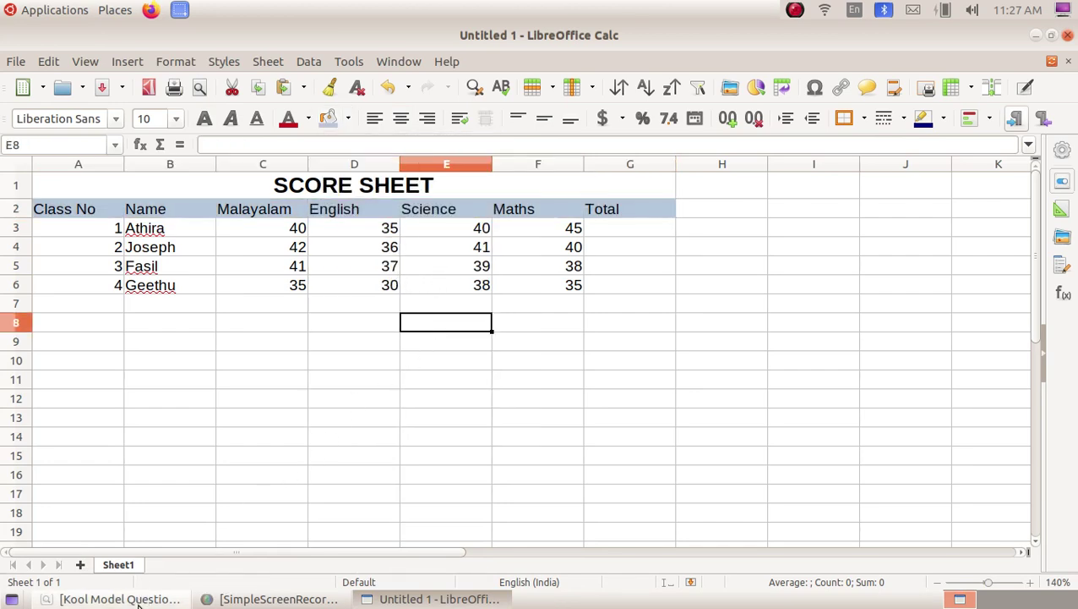
{"action": "left_click", "coordinate": [139, 602]}
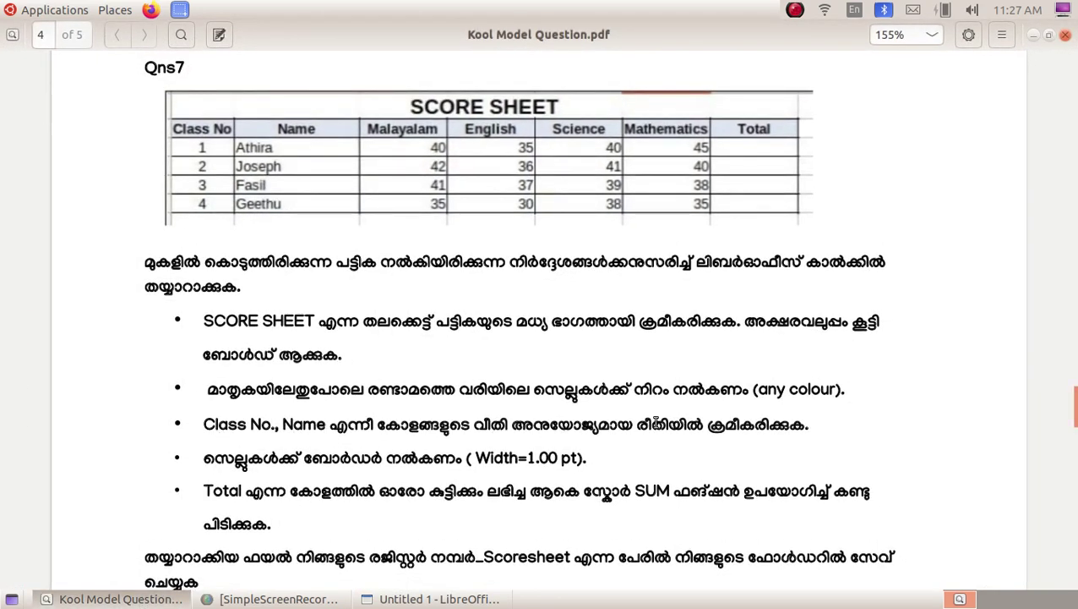
Narrow columns A, C, D, E and F to fit their headings and scores.
{"action": "left_click", "coordinate": [127, 598]}
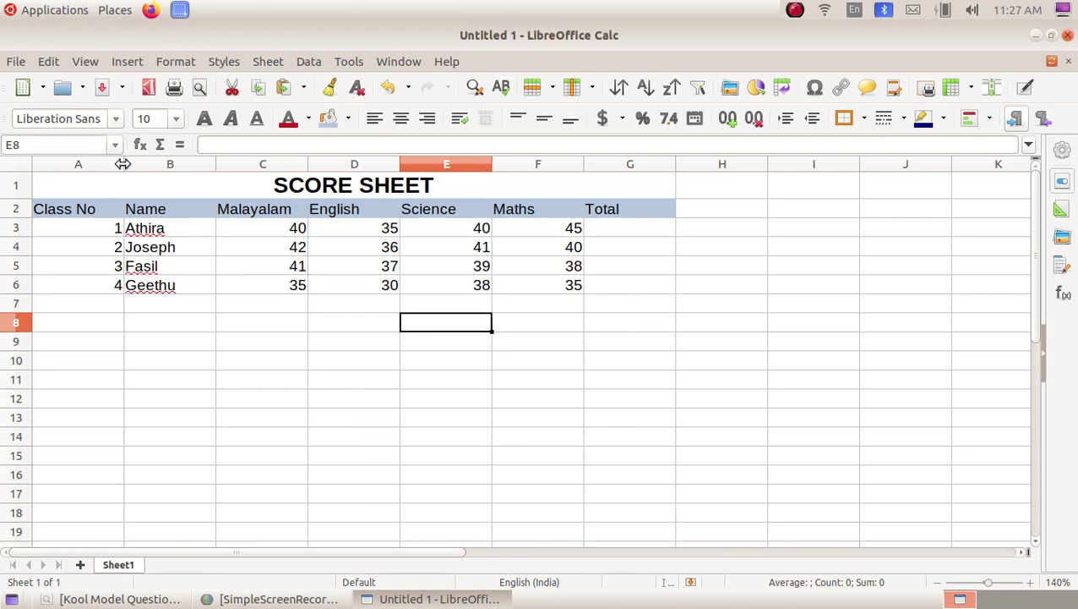
{"action": "left_click_drag", "start_coordinate": [123, 164], "coordinate": [99, 158]}
{"action": "left_click_drag", "start_coordinate": [186, 165], "coordinate": [187, 166]}
{"action": "left_click_drag", "start_coordinate": [281, 163], "coordinate": [271, 164]}
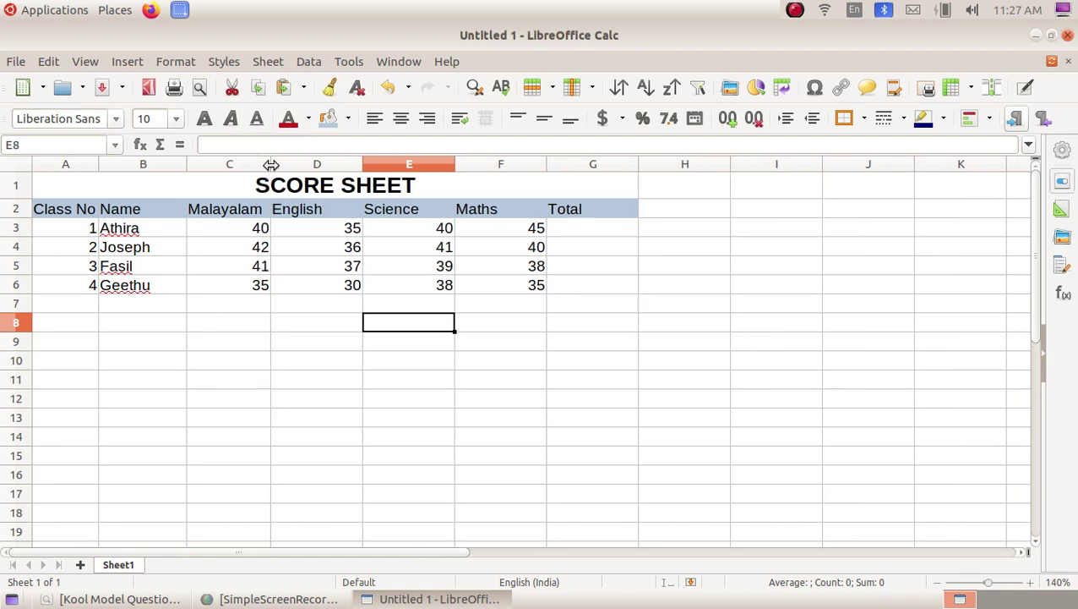
{"action": "left_click_drag", "start_coordinate": [362, 164], "coordinate": [337, 164]}
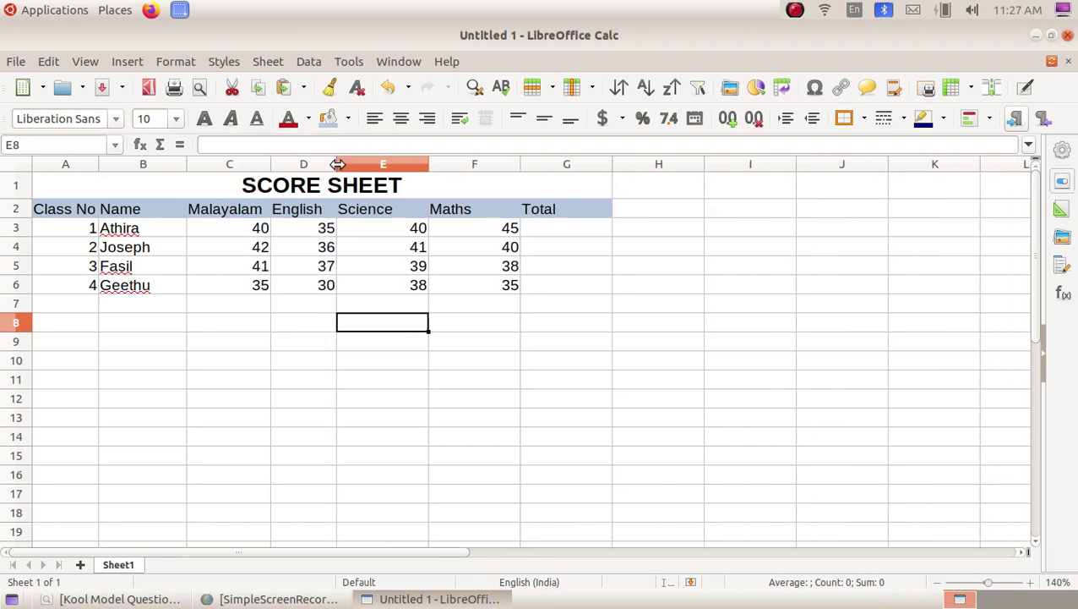
{"action": "left_click_drag", "start_coordinate": [428, 164], "coordinate": [407, 163]}
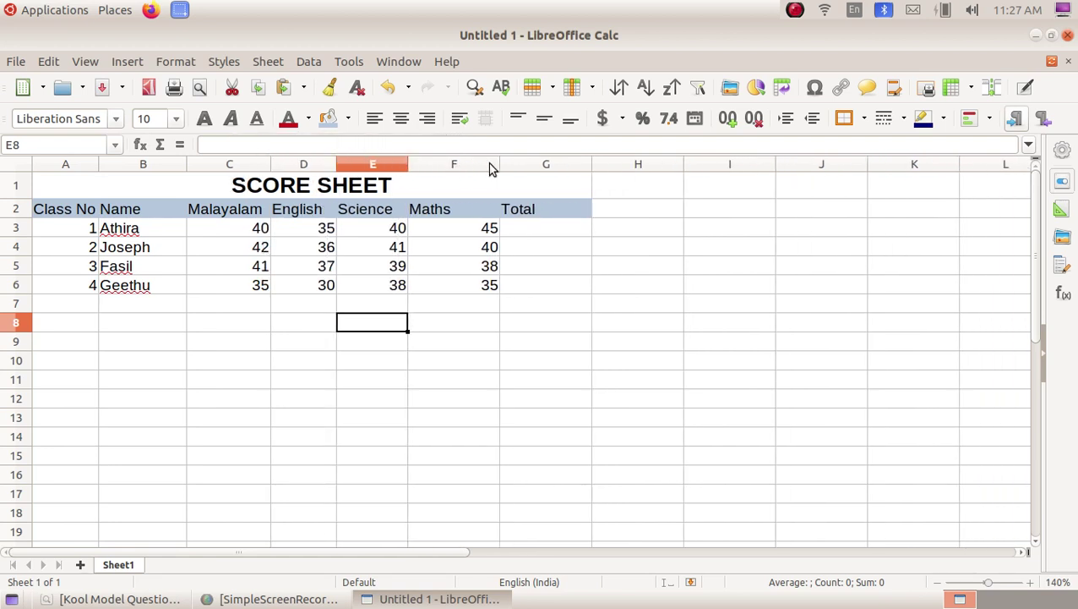
{"action": "left_click_drag", "start_coordinate": [498, 165], "coordinate": [461, 164]}
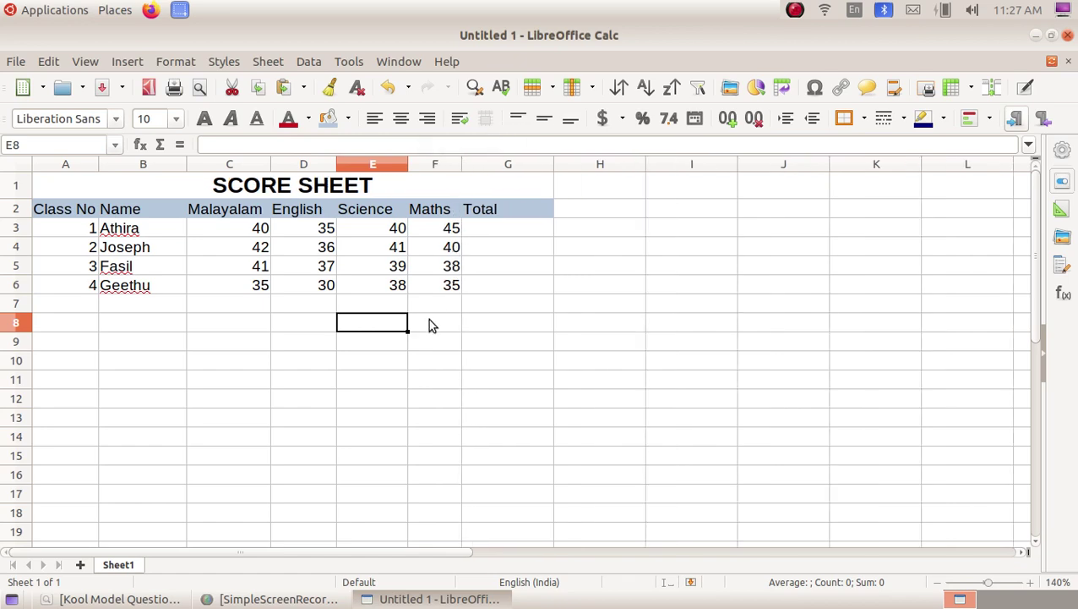
Compare against the question PDF, then select the row 2 headings.
{"action": "left_click", "coordinate": [161, 599]}
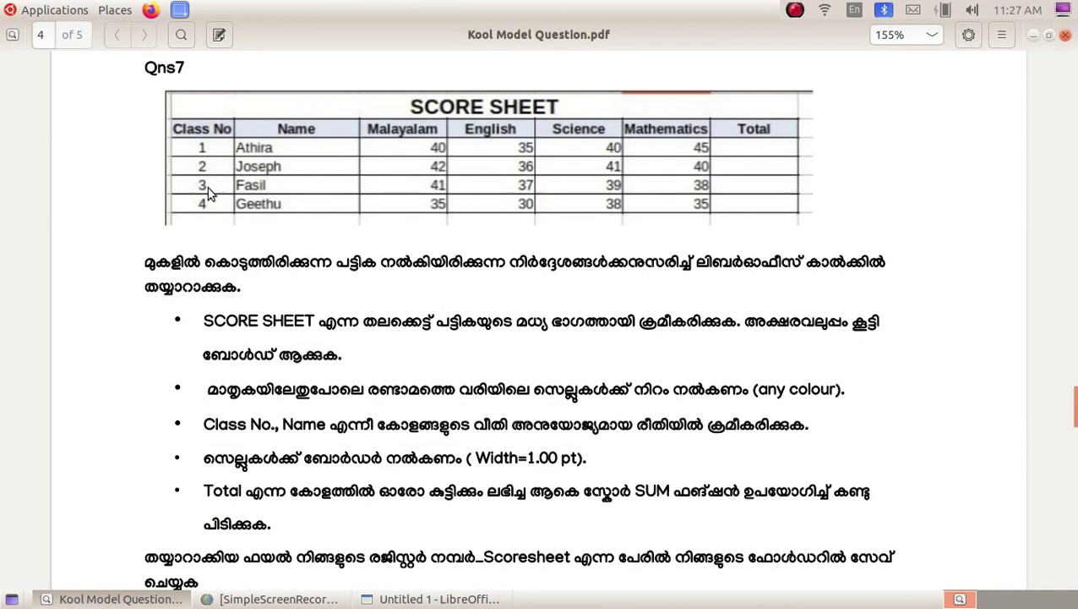
{"action": "left_click", "coordinate": [164, 599]}
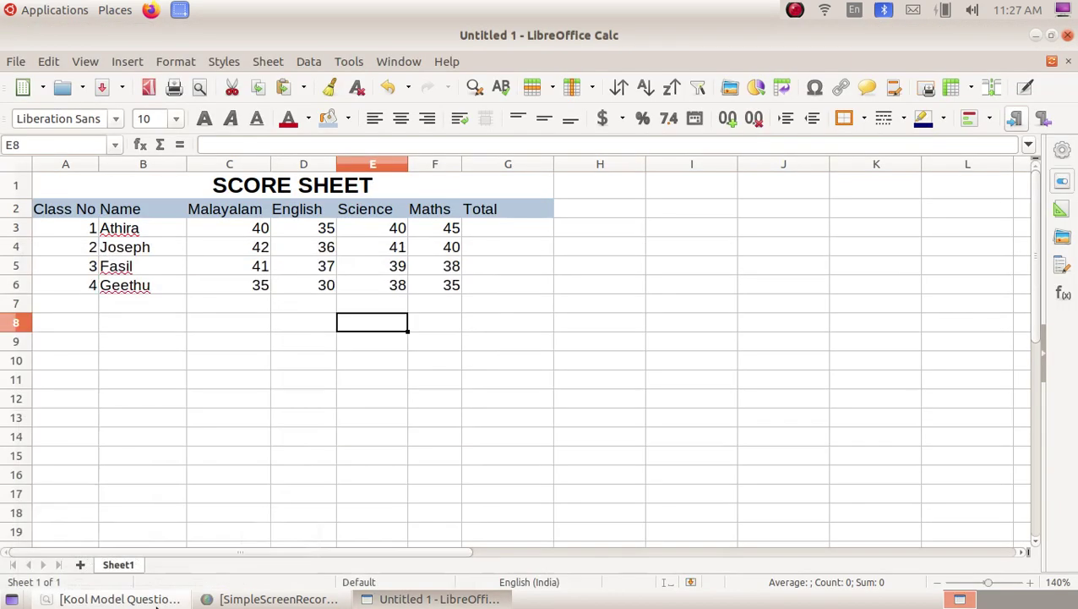
{"action": "left_click", "coordinate": [166, 326]}
{"action": "left_click_drag", "start_coordinate": [87, 210], "coordinate": [486, 210]}
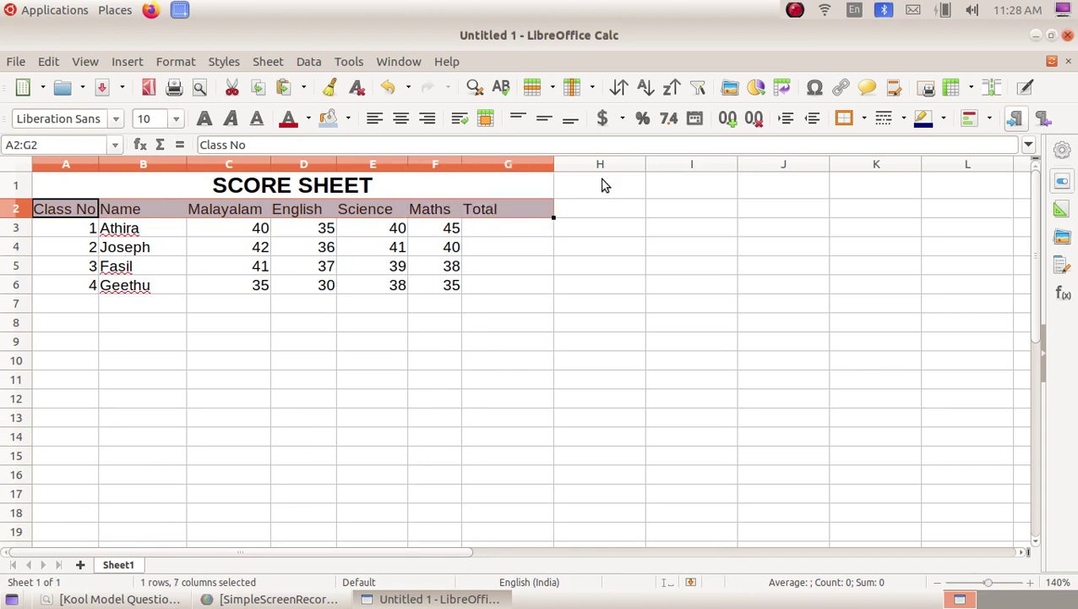
Centre-align the headings in A2:G2 and the class numbers in A3:A6.
{"action": "left_click", "coordinate": [403, 124]}
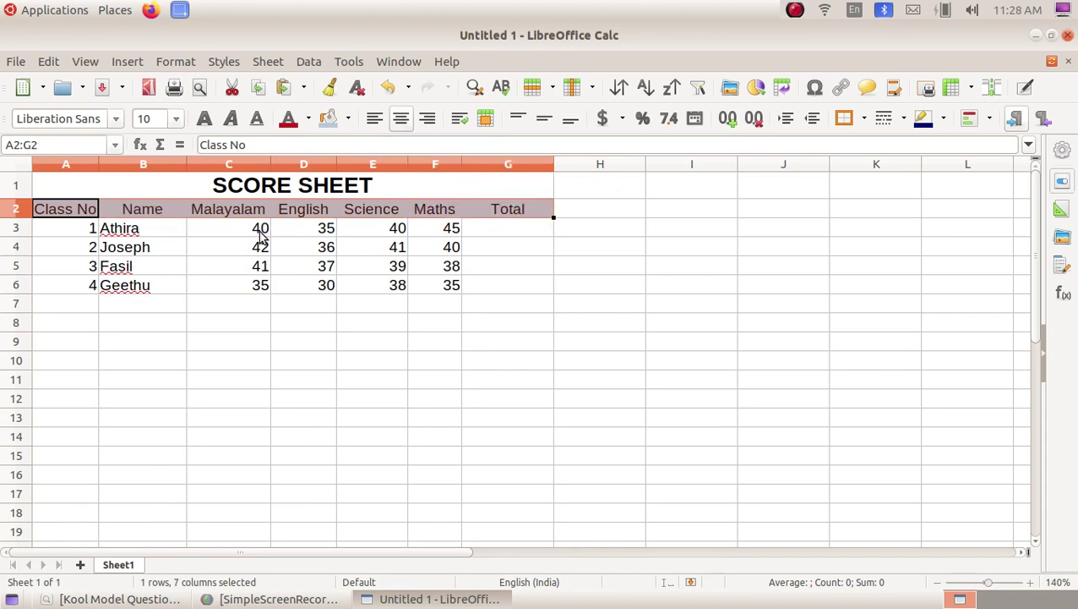
{"action": "left_click", "coordinate": [222, 283]}
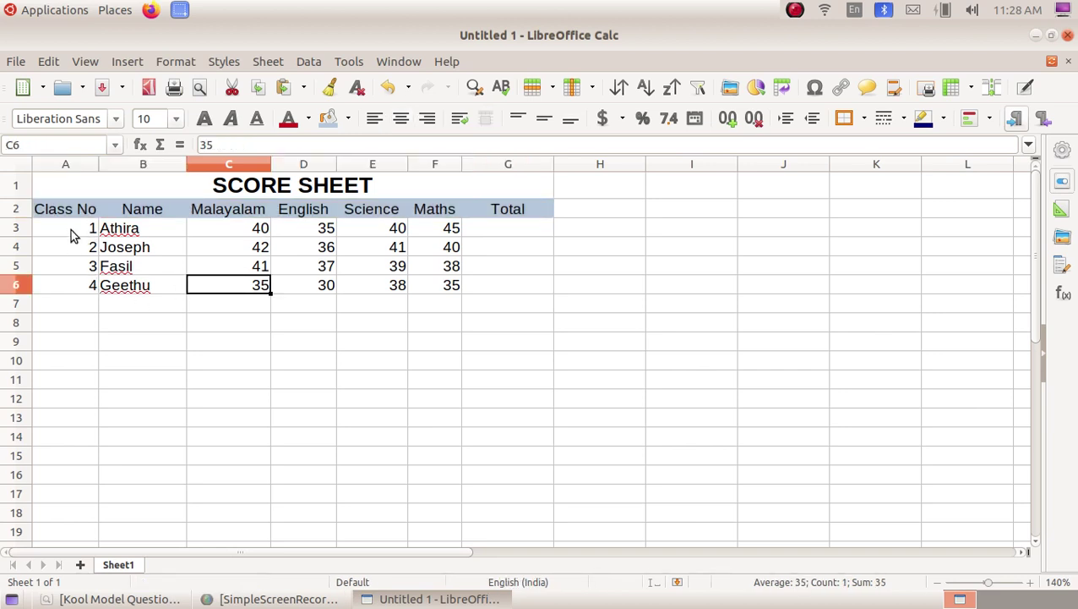
{"action": "left_click_drag", "start_coordinate": [72, 235], "coordinate": [72, 285]}
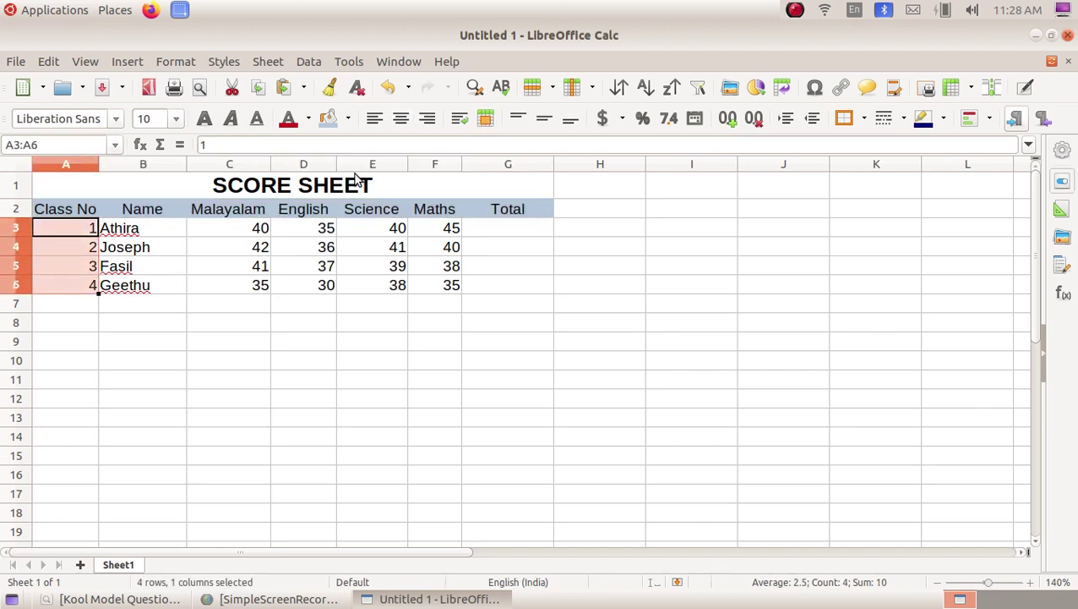
{"action": "left_click", "coordinate": [404, 123]}
{"action": "left_click", "coordinate": [297, 320]}
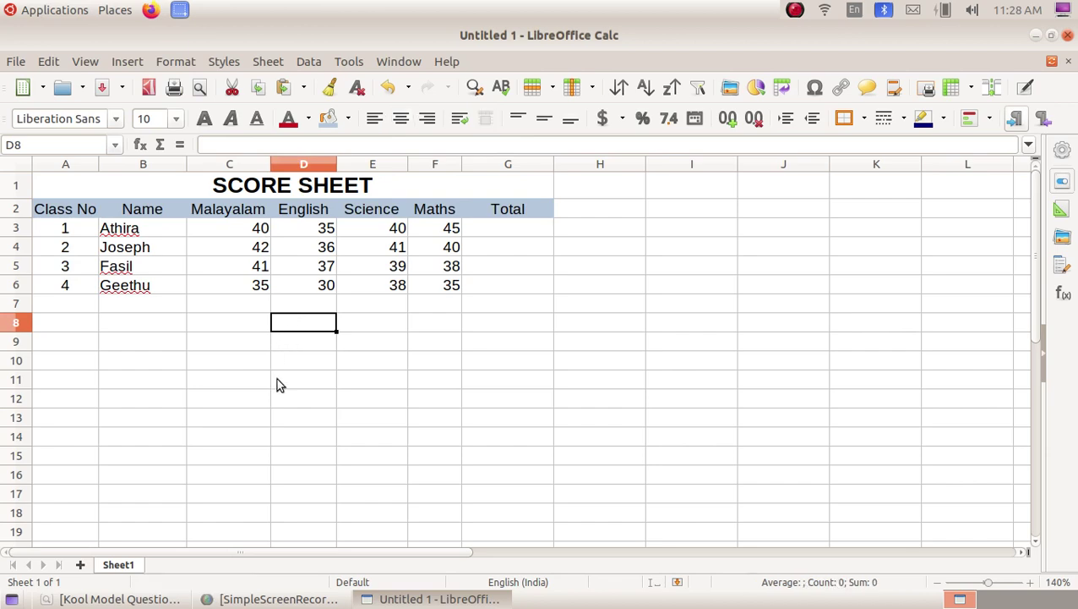
{"action": "left_click", "coordinate": [119, 599]}
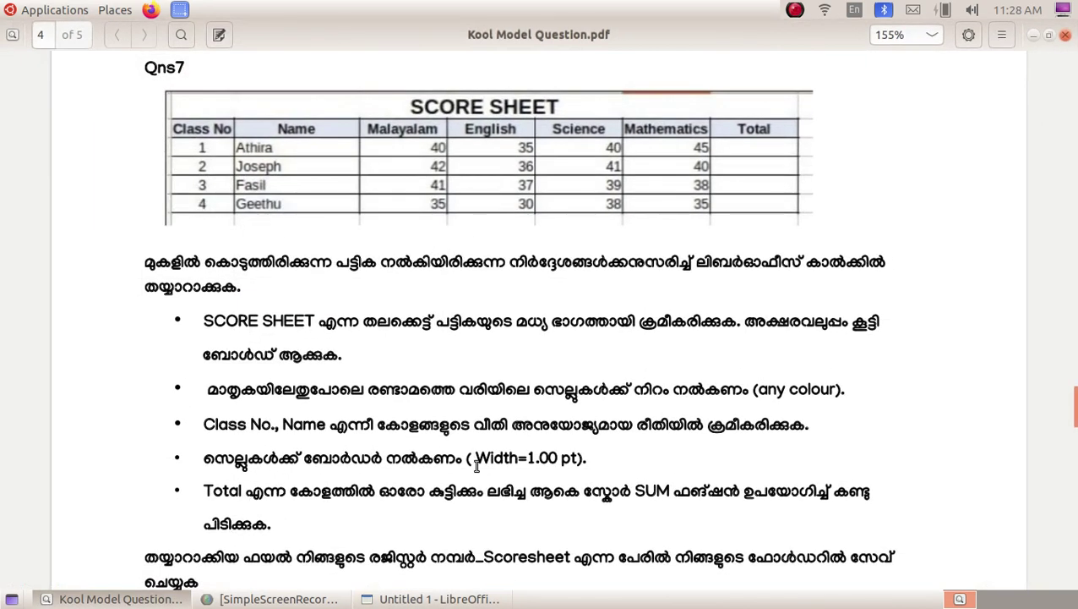
Apply the Outer Border and All Inner Lines preset at 1.00 pt width to the selected table A1:G6.
{"action": "left_click", "coordinate": [173, 598]}
{"action": "left_click", "coordinate": [267, 362]}
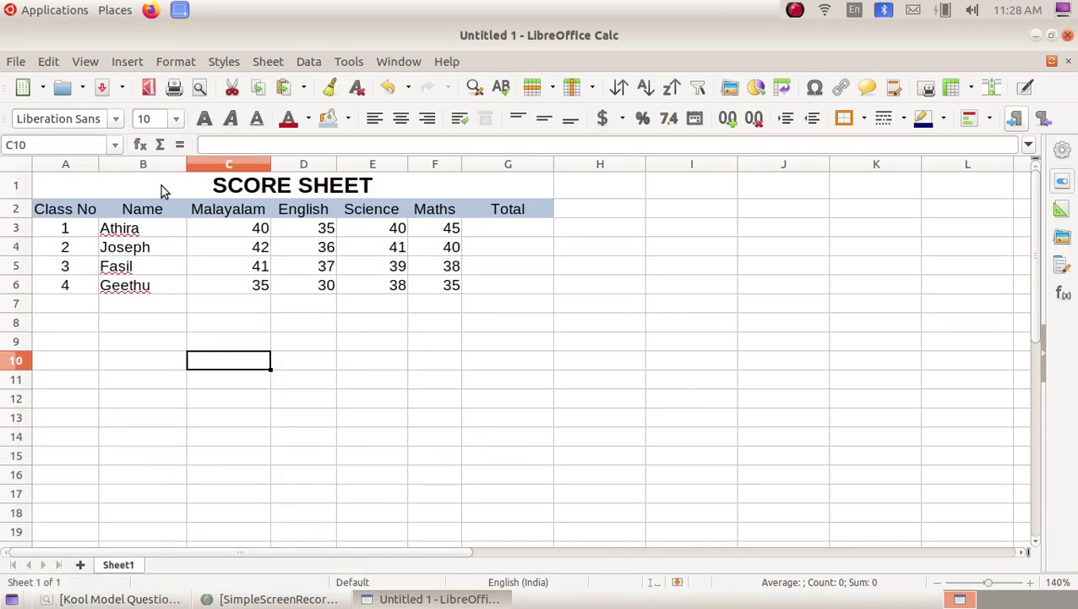
{"action": "left_click_drag", "start_coordinate": [160, 184], "coordinate": [184, 285]}
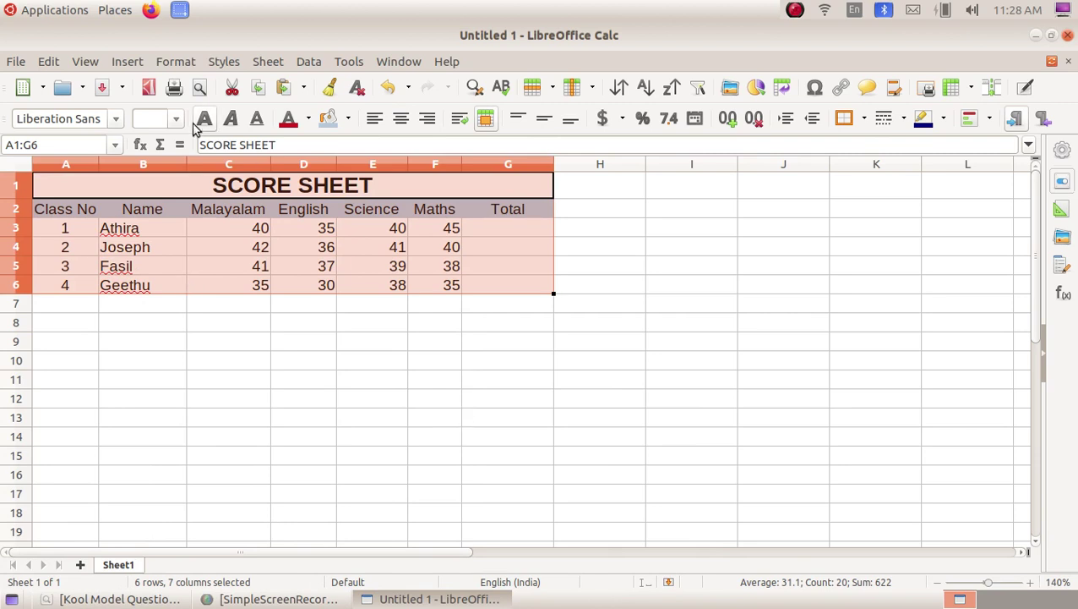
{"action": "left_click", "coordinate": [177, 64]}
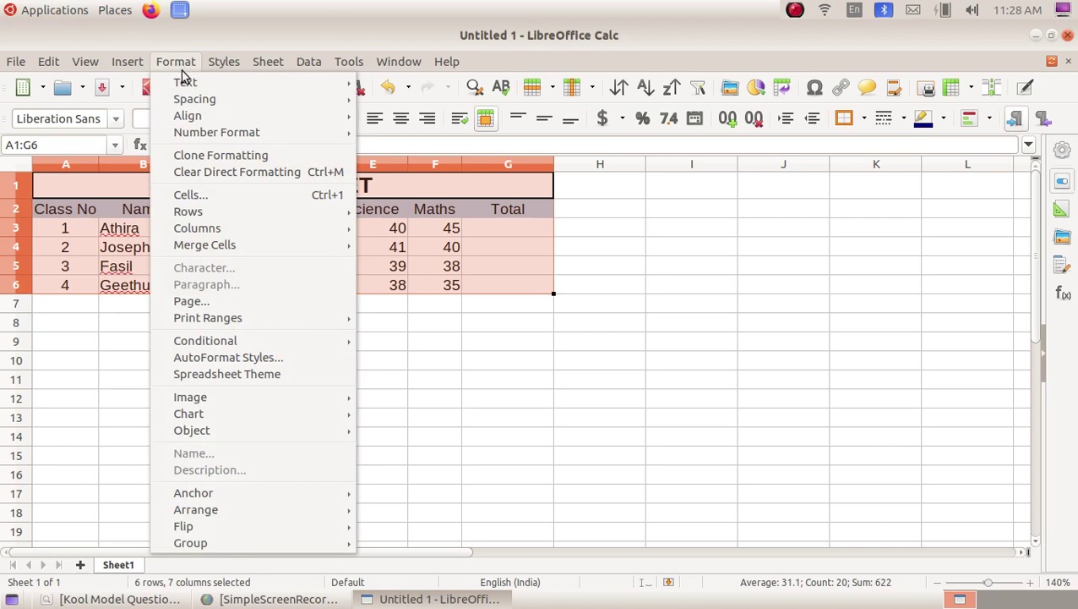
{"action": "left_click", "coordinate": [240, 196]}
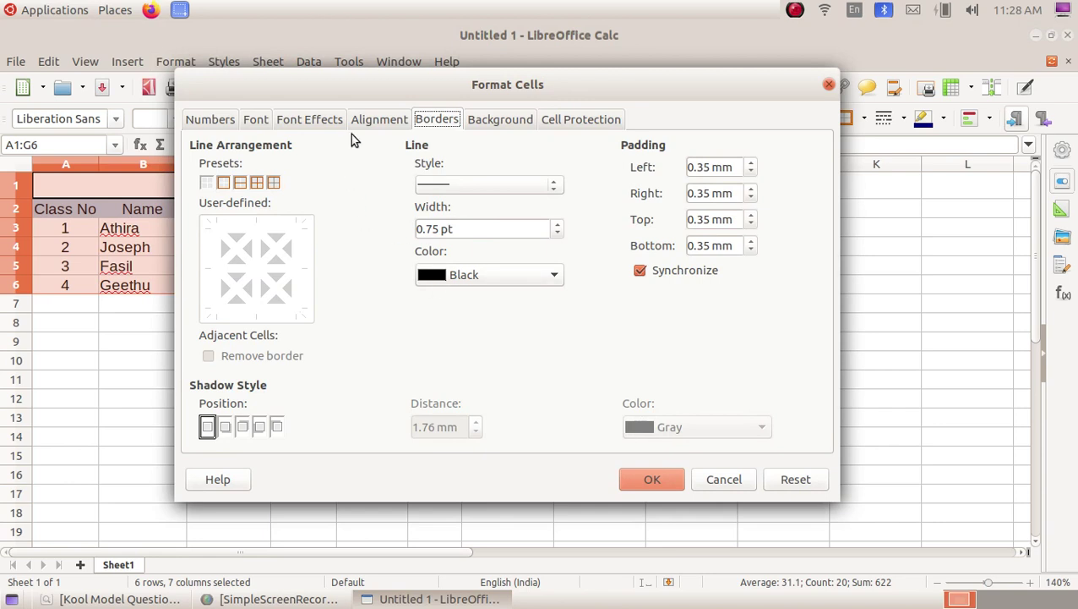
{"action": "left_click_drag", "start_coordinate": [372, 85], "coordinate": [544, 102]}
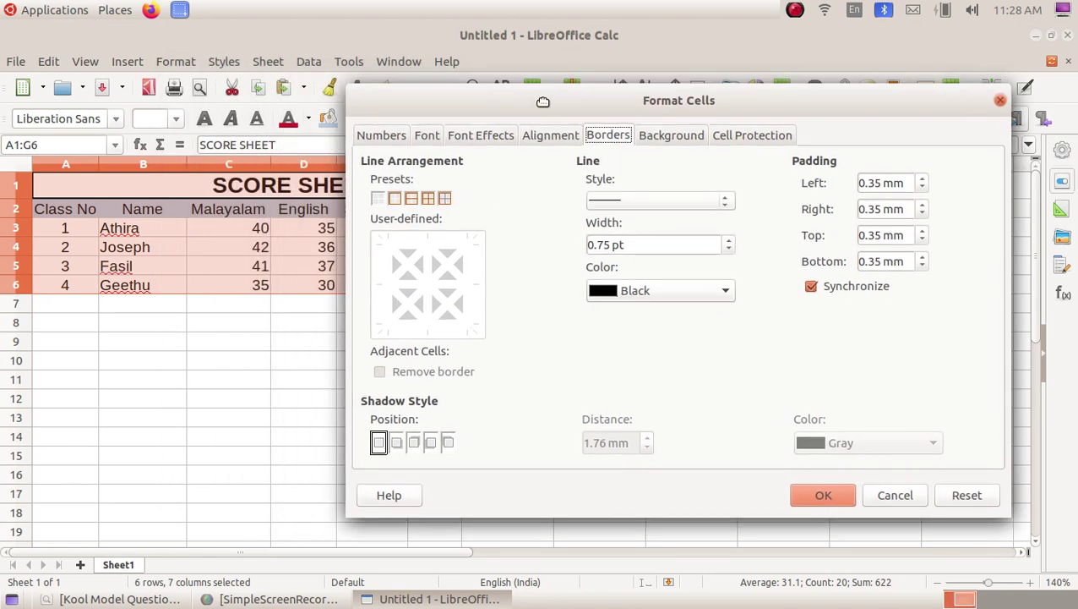
{"action": "left_click", "coordinate": [429, 199]}
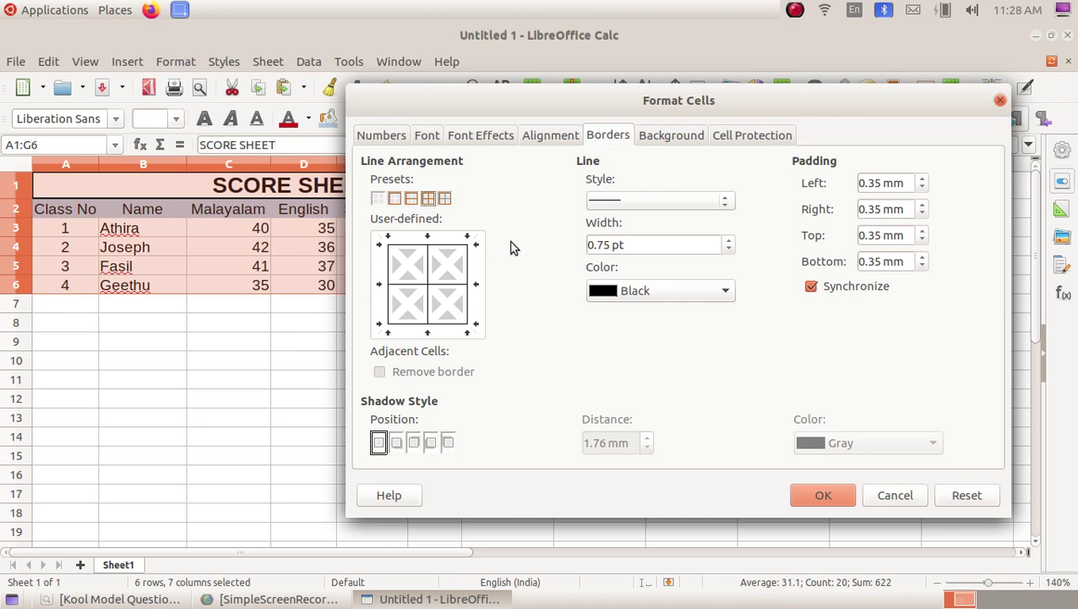
{"action": "left_click", "coordinate": [692, 208]}
{"action": "left_click", "coordinate": [693, 210]}
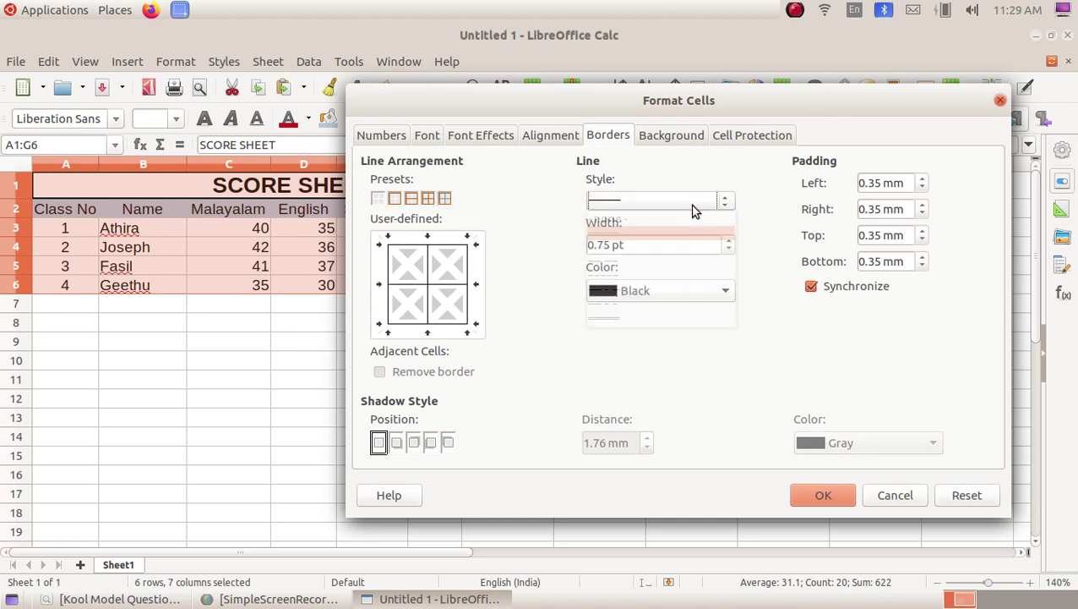
{"action": "left_click", "coordinate": [728, 241]}
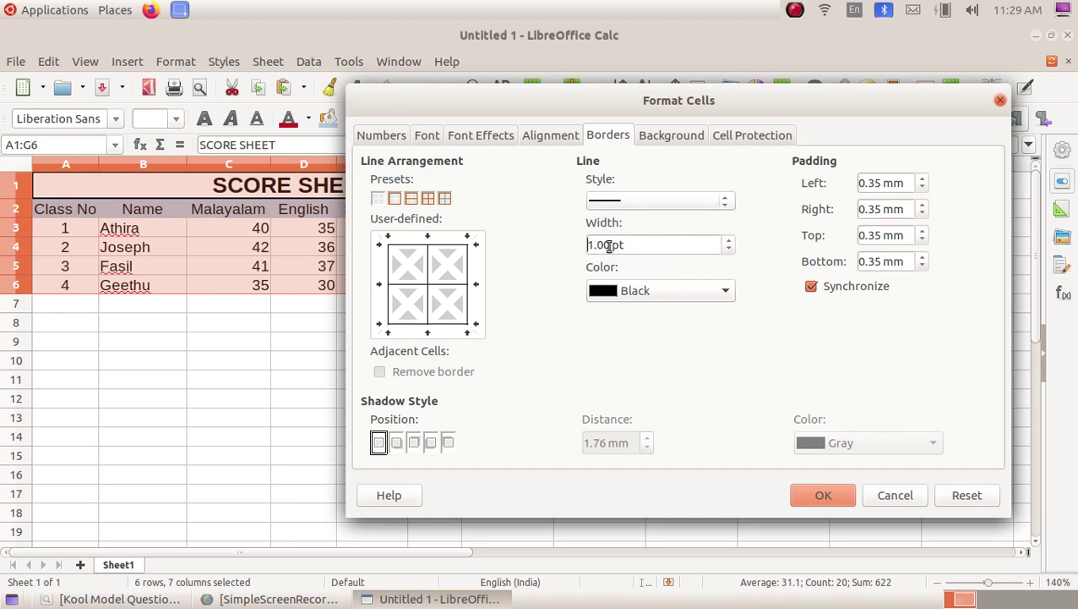
{"action": "left_click", "coordinate": [818, 496]}
{"action": "left_click", "coordinate": [350, 399]}
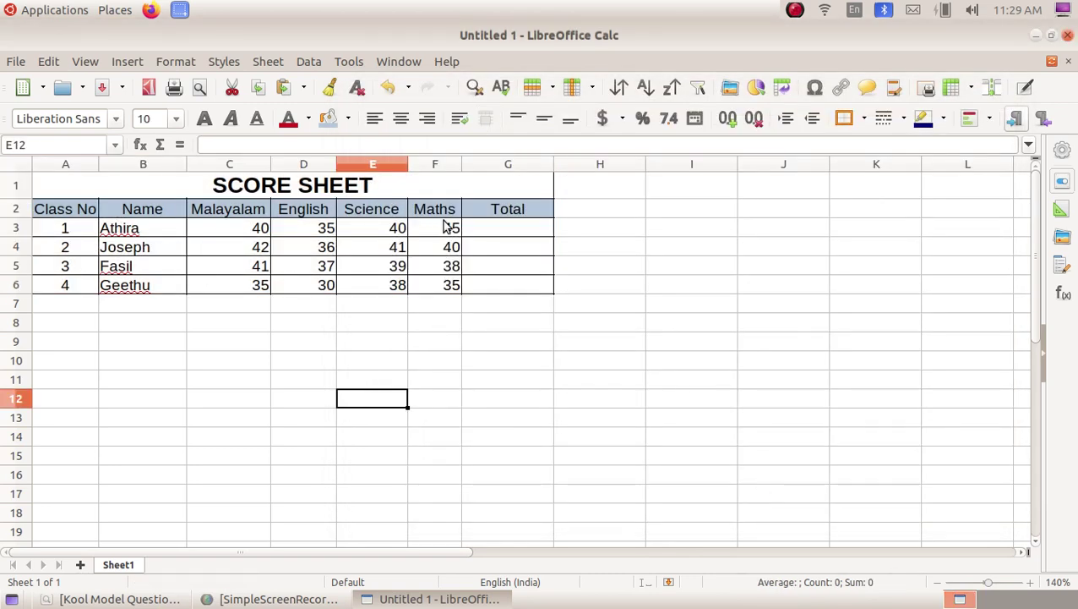
Enter =SUM(C3:F3) in G3 with the Sum button, giving Athira's total of 160.
{"action": "left_click", "coordinate": [119, 598]}
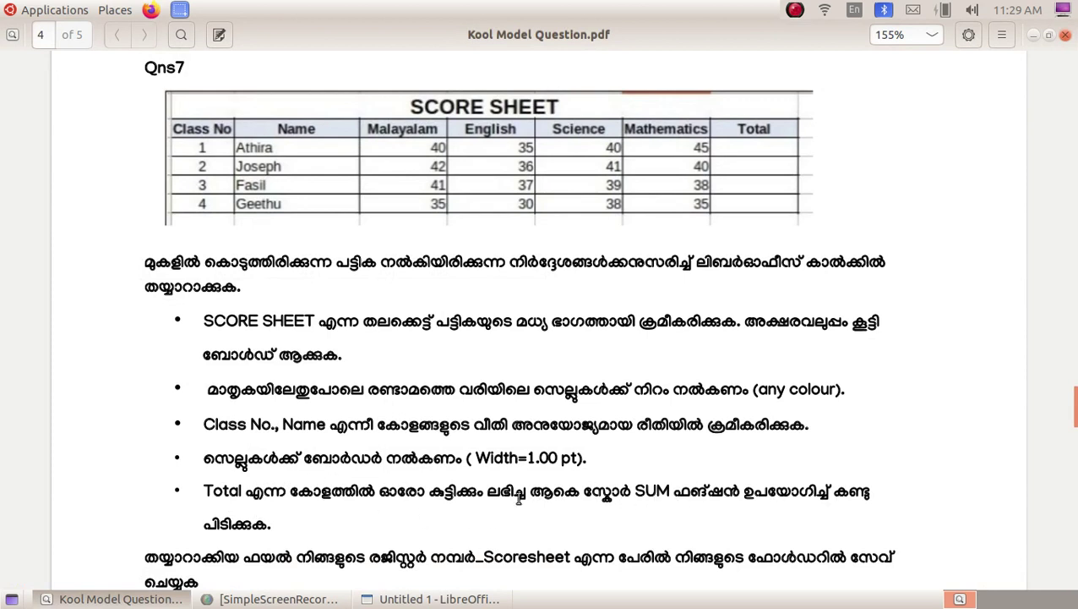
{"action": "left_click", "coordinate": [110, 599]}
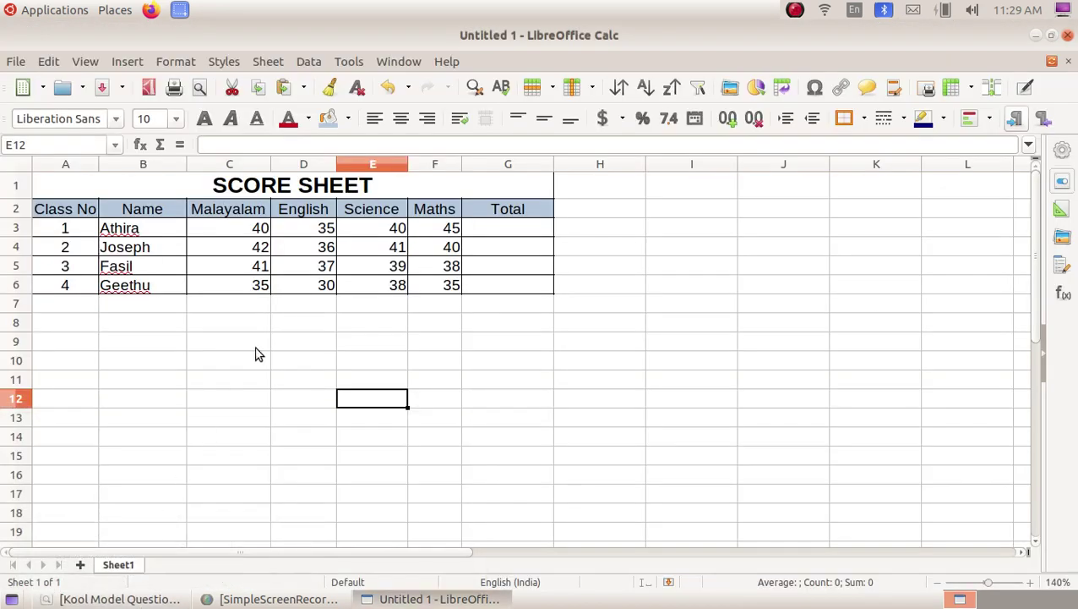
{"action": "left_click", "coordinate": [521, 233]}
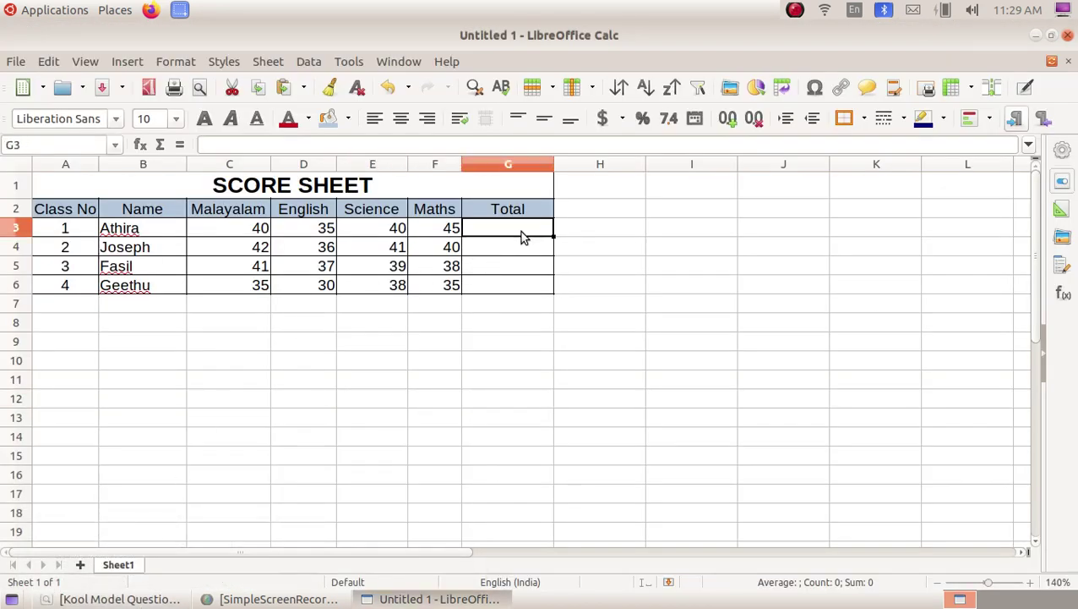
{"action": "left_click", "coordinate": [162, 146]}
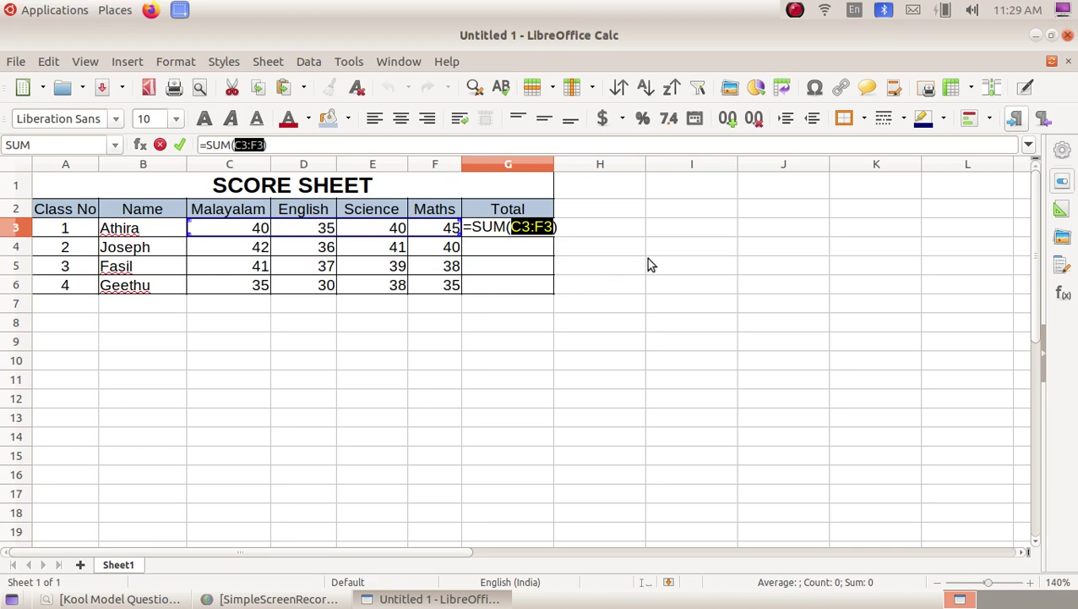
{"action": "key", "text": "Return"}
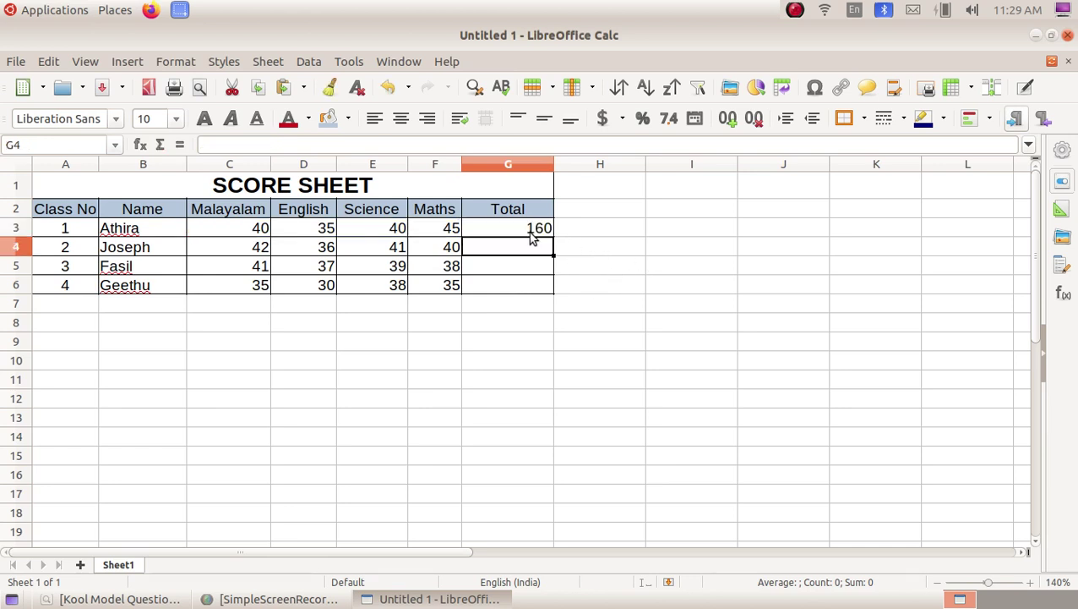
Fill G3's =SUM(C3:F3) formula down the Total column through G6.
{"action": "left_click", "coordinate": [530, 234]}
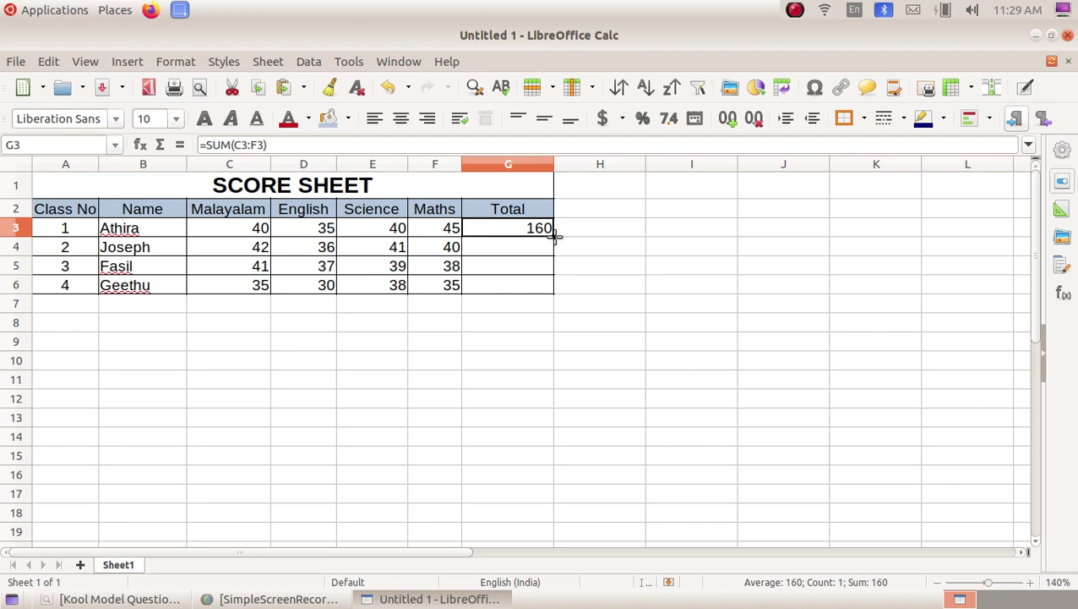
{"action": "left_click_drag", "start_coordinate": [555, 236], "coordinate": [554, 293]}
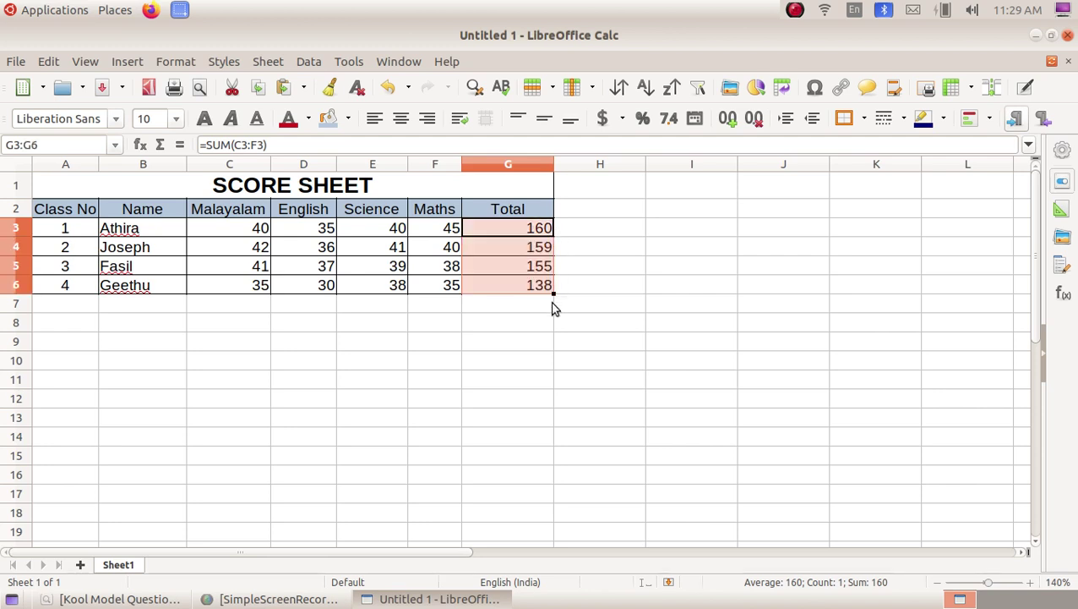
{"action": "left_click", "coordinate": [541, 344]}
Verify the copied SUM formulas in G3–G6 show 160, 159, 155 and 138.
{"action": "left_click", "coordinate": [538, 285]}
{"action": "left_click", "coordinate": [539, 265]}
{"action": "left_click", "coordinate": [540, 247]}
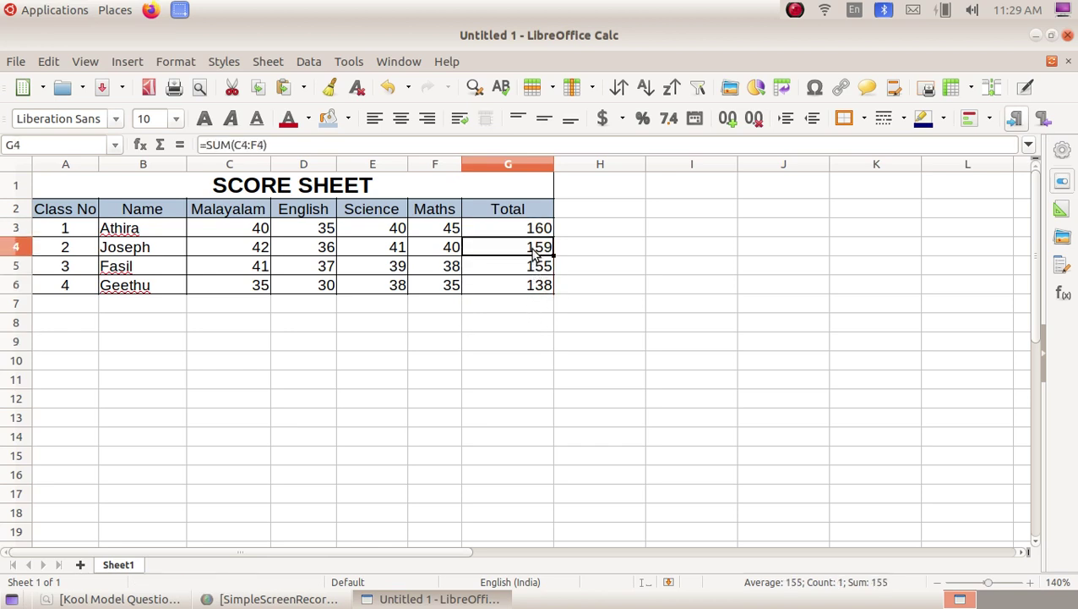
{"action": "left_click", "coordinate": [538, 235]}
{"action": "left_click", "coordinate": [531, 288]}
{"action": "left_click", "coordinate": [530, 320]}
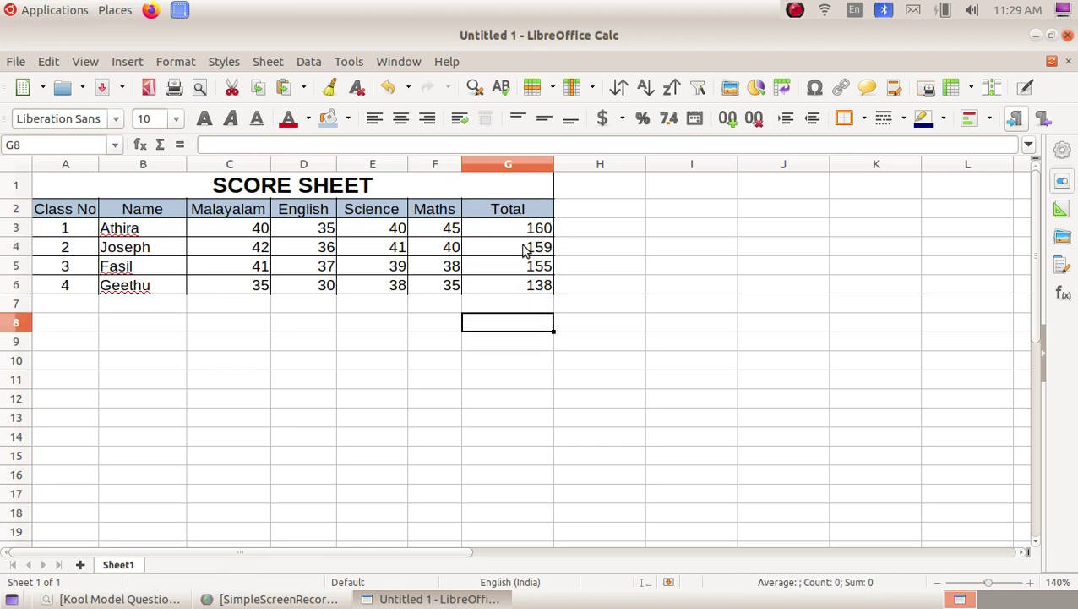
{"action": "left_click", "coordinate": [533, 235]}
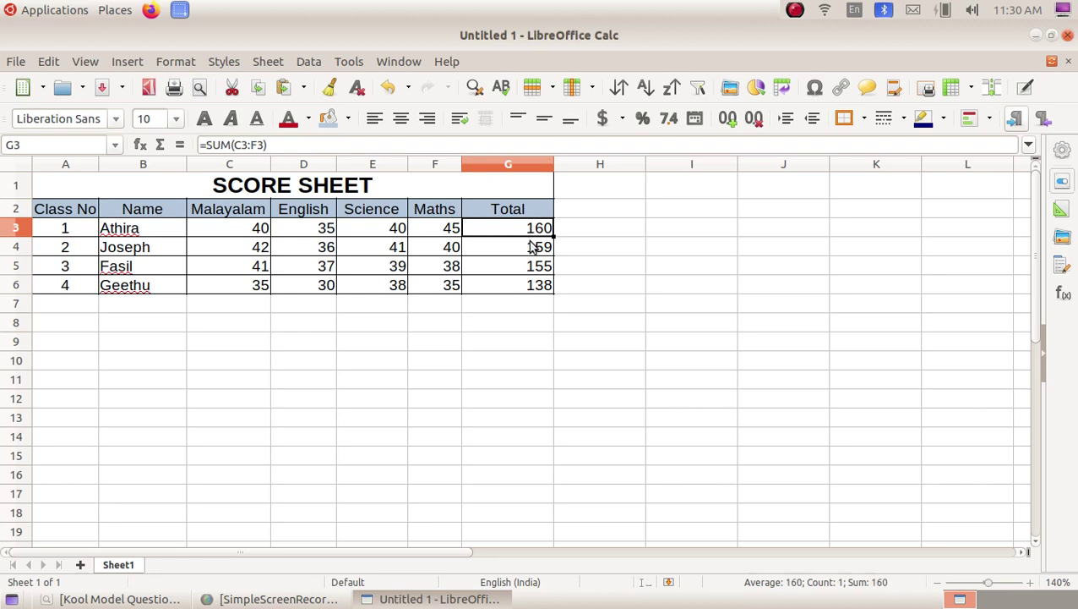
{"action": "left_click", "coordinate": [534, 246]}
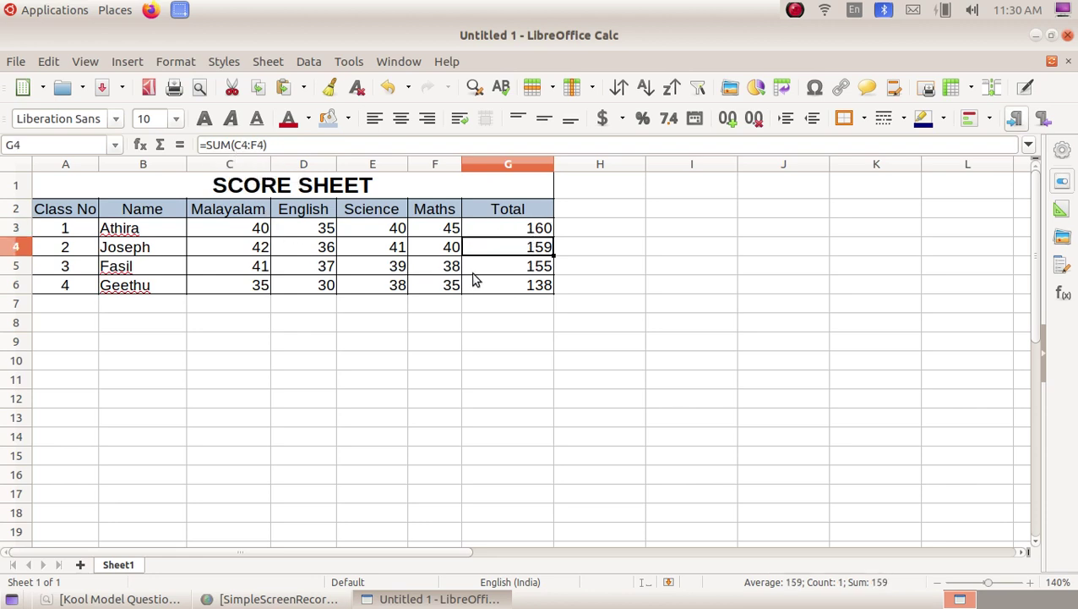
{"action": "left_click", "coordinate": [514, 272]}
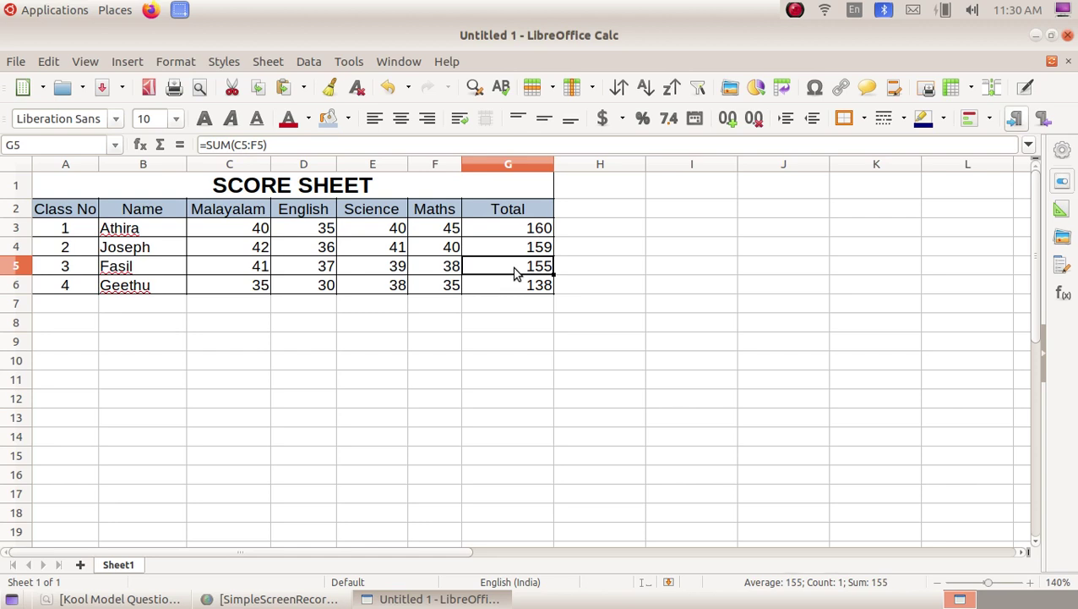
{"action": "left_click", "coordinate": [522, 291]}
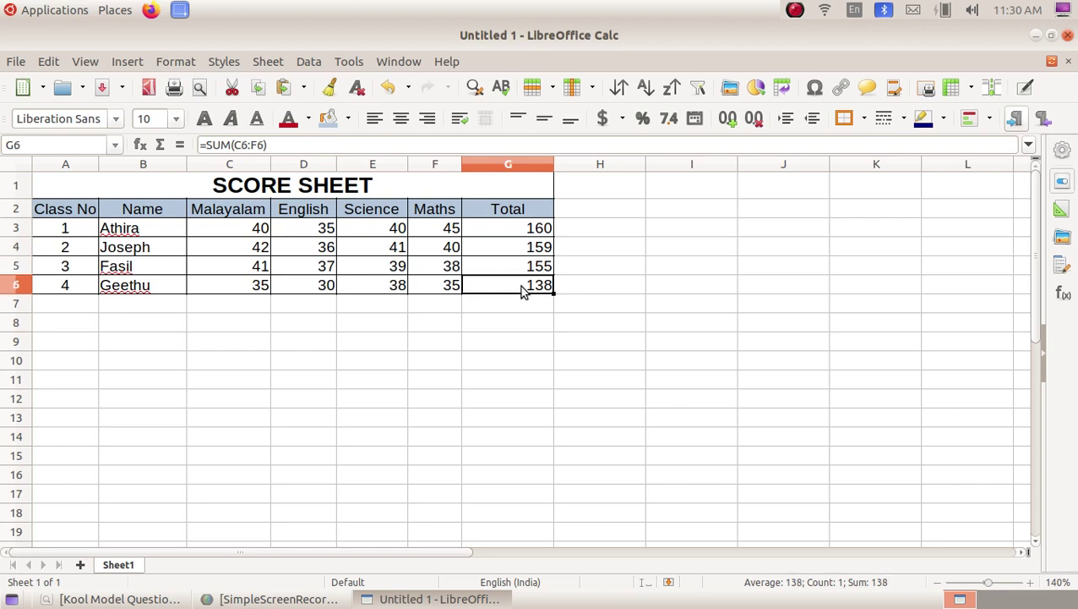
{"action": "left_click", "coordinate": [529, 306]}
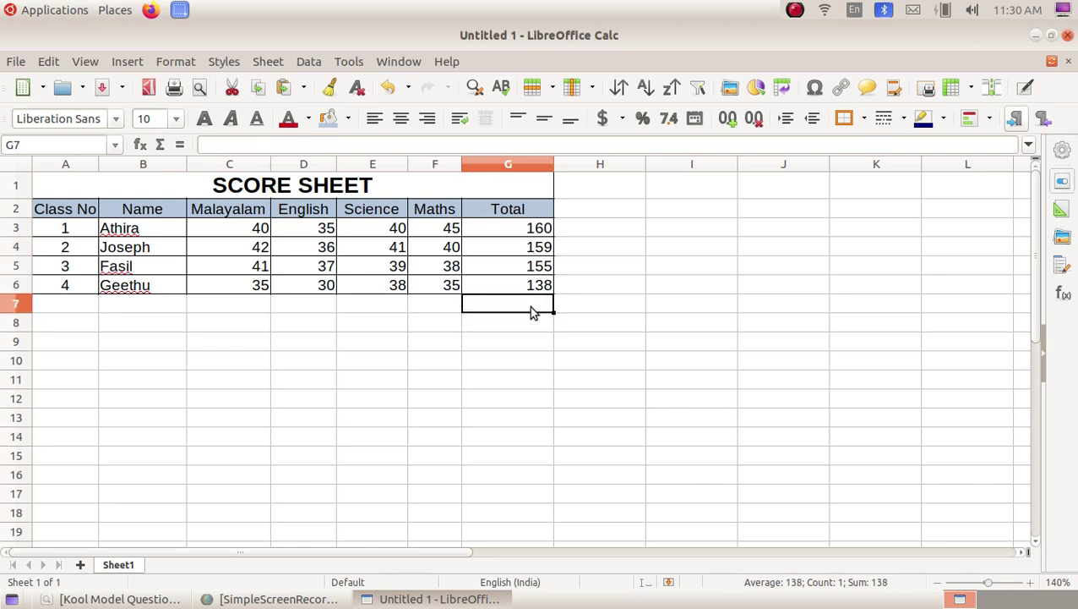
{"action": "left_click", "coordinate": [120, 598]}
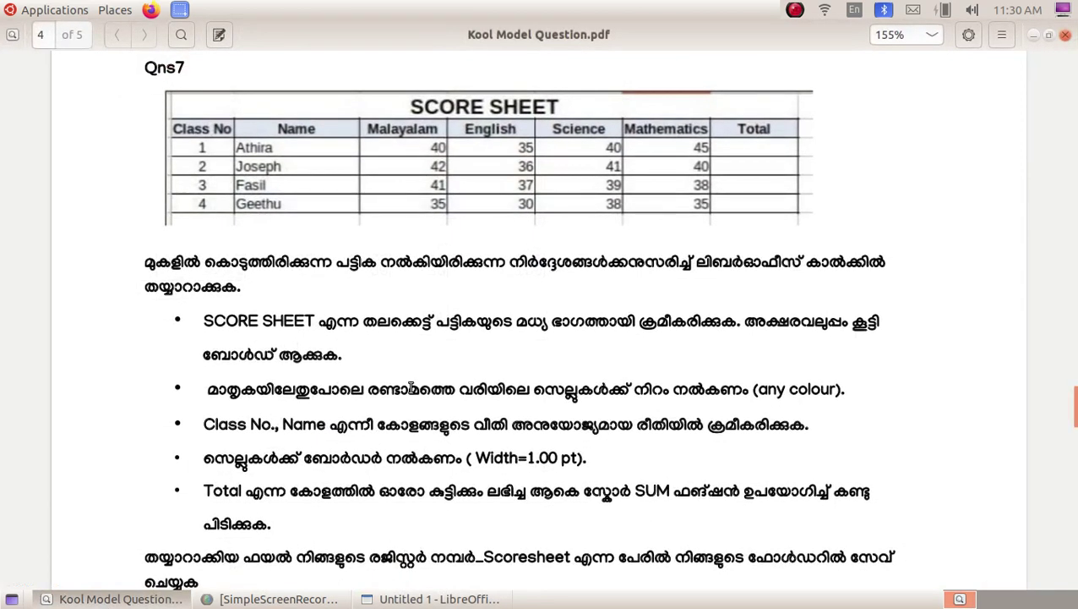
Use File > Save to store the sheet as 2000145_scoresheet in the 2000145_KOOLfiles folder under Home.
{"action": "scroll", "coordinate": [411, 388], "scroll_direction": "down", "scroll_amount": 1}
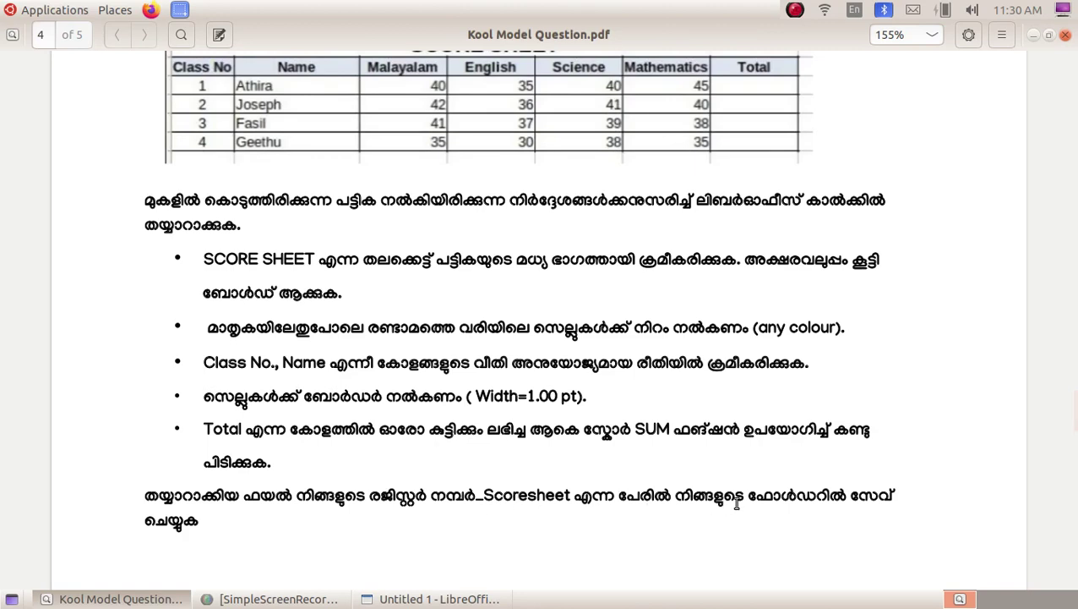
{"action": "left_click", "coordinate": [389, 598]}
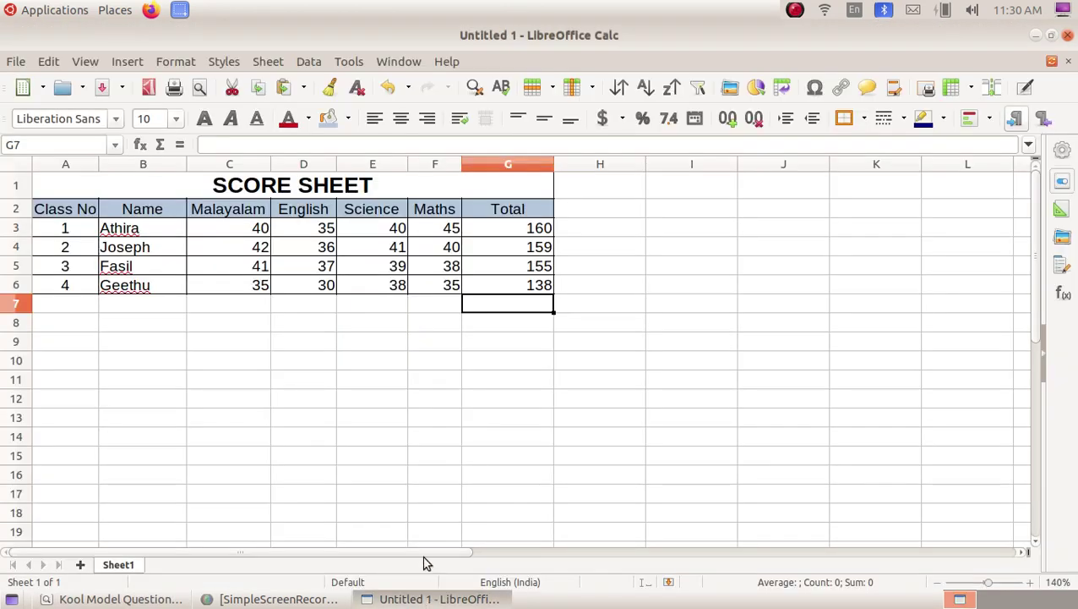
{"action": "left_click", "coordinate": [17, 63]}
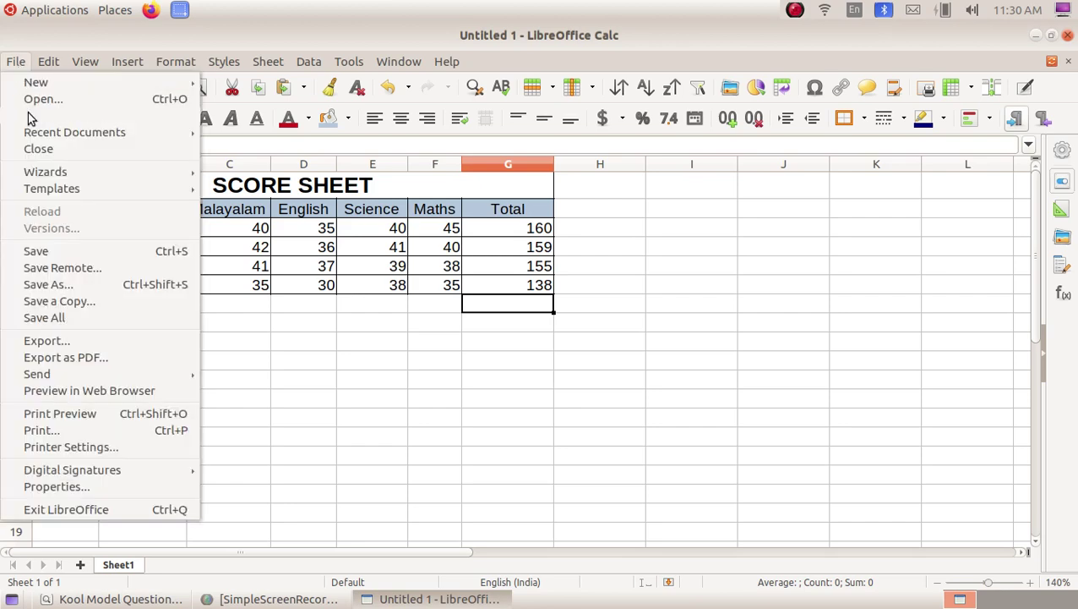
{"action": "left_click", "coordinate": [66, 251]}
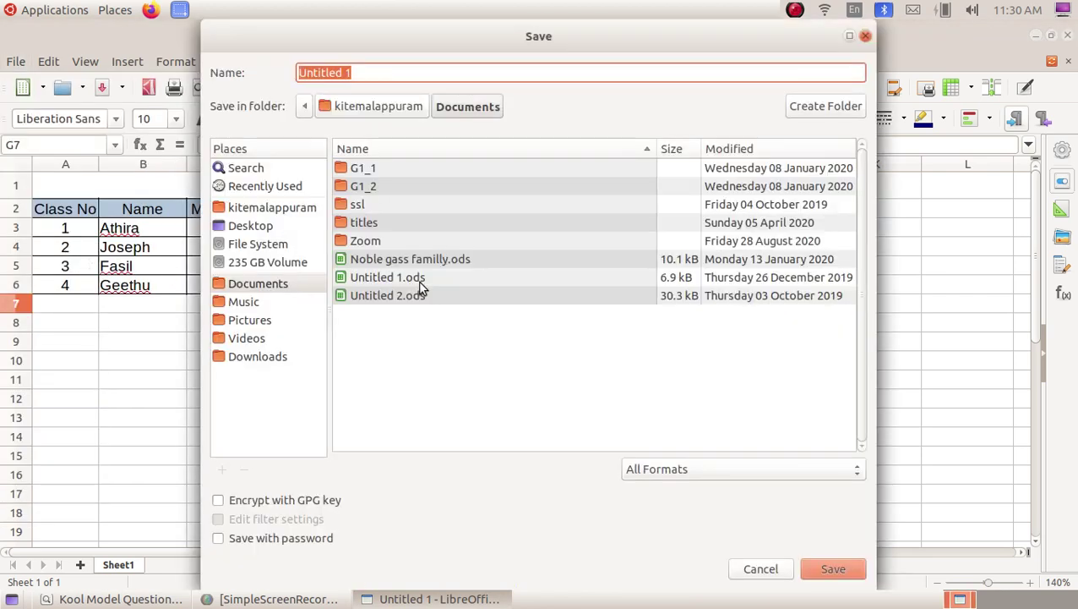
{"action": "left_click", "coordinate": [289, 209]}
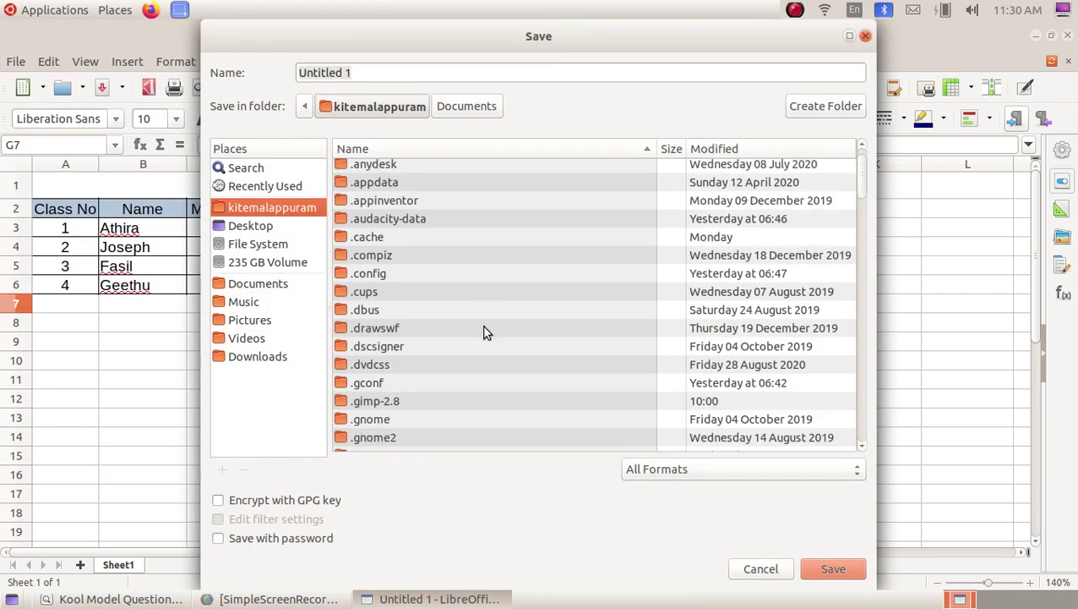
{"action": "scroll", "coordinate": [488, 332], "scroll_direction": "down", "scroll_amount": 5}
{"action": "scroll", "coordinate": [484, 332], "scroll_direction": "down", "scroll_amount": 10}
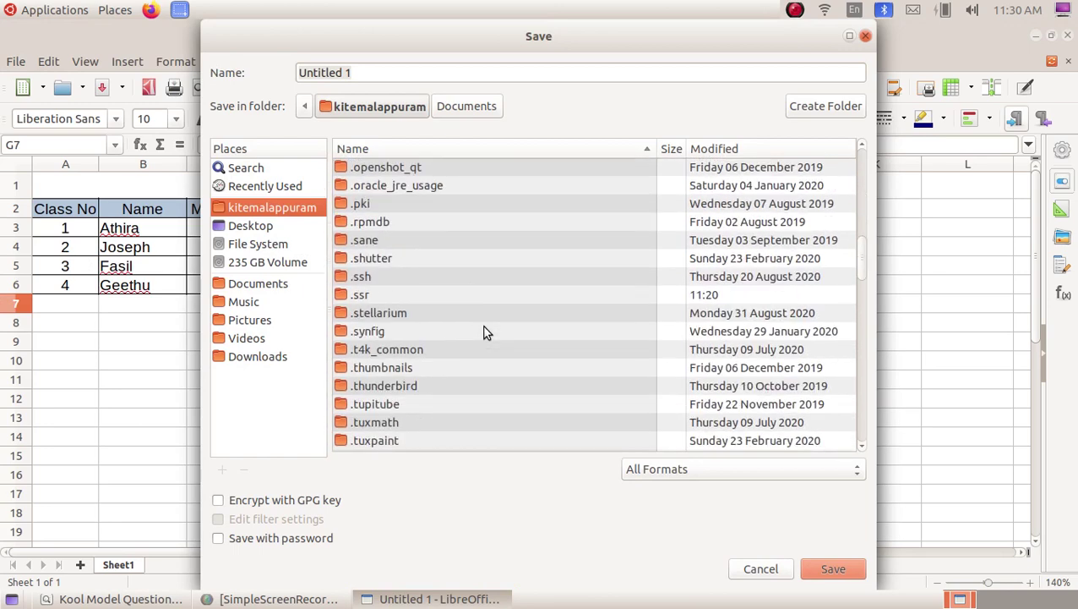
{"action": "scroll", "coordinate": [482, 338], "scroll_direction": "down", "scroll_amount": 2}
{"action": "double_click", "coordinate": [476, 366]}
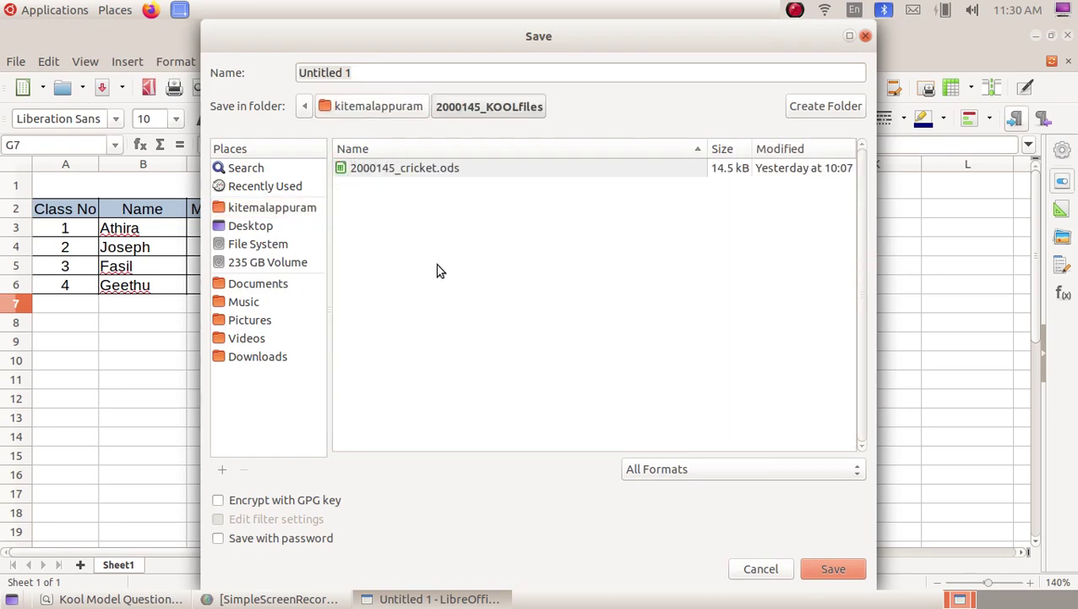
{"action": "left_click_drag", "start_coordinate": [365, 76], "coordinate": [291, 73]}
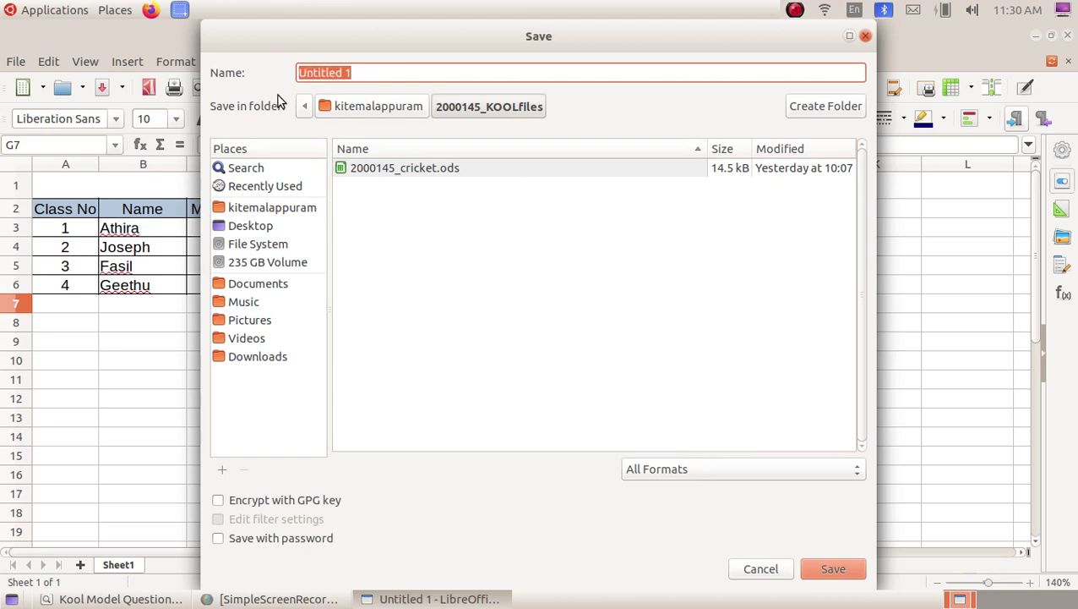
{"action": "type", "text": "200014"}
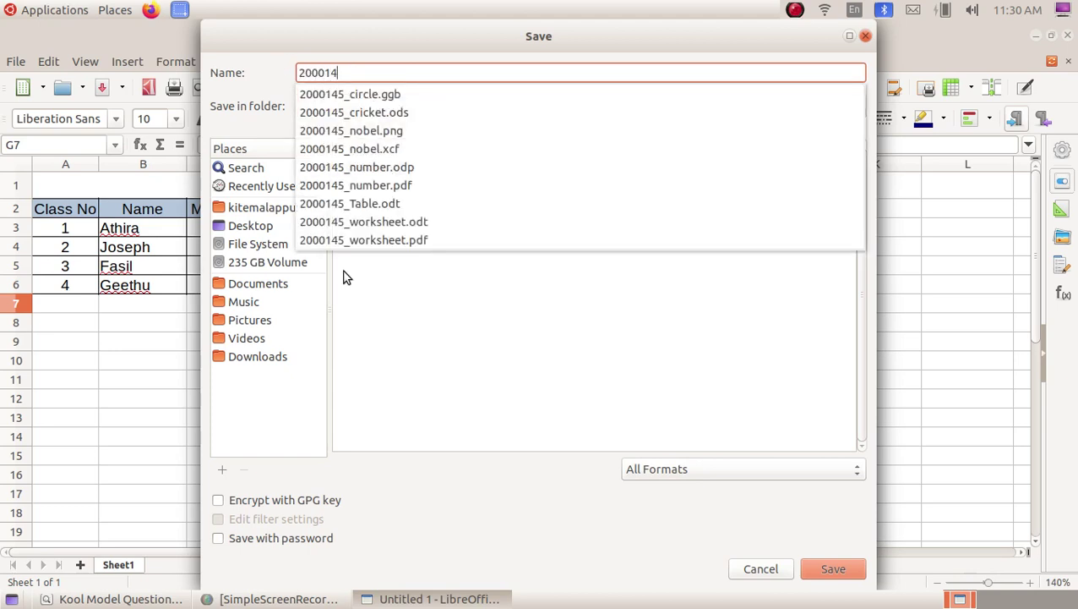
{"action": "type", "text": "5_scoresheet"}
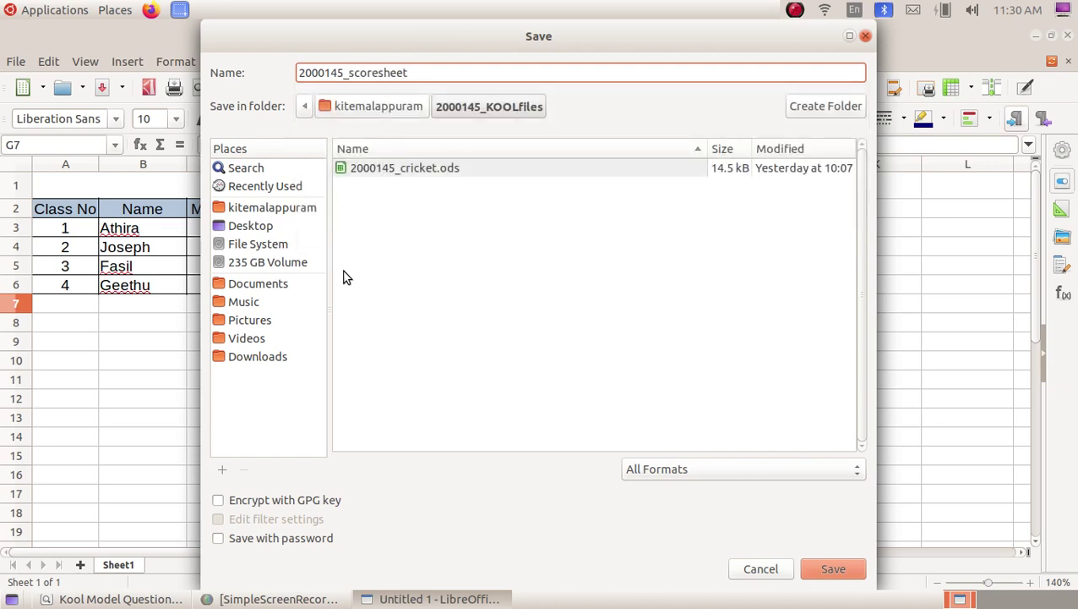
{"action": "left_click", "coordinate": [849, 567]}
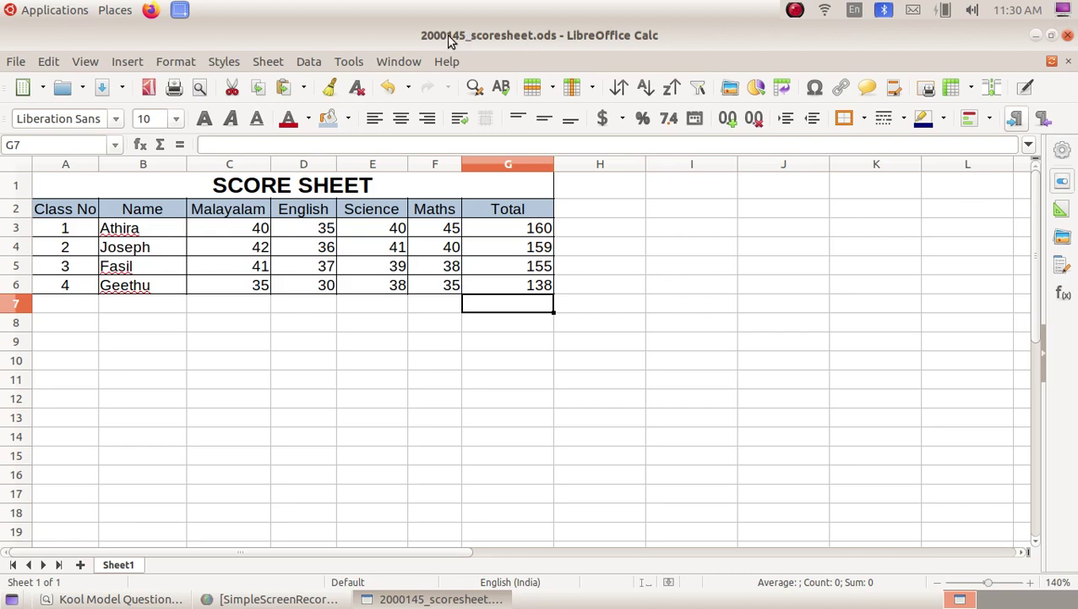
Minimize Calc and the PDF viewer, then browse Home > 2000145_KOOLfiles to confirm 2000145_scoresheet.ods is there.
{"action": "left_click", "coordinate": [1036, 35]}
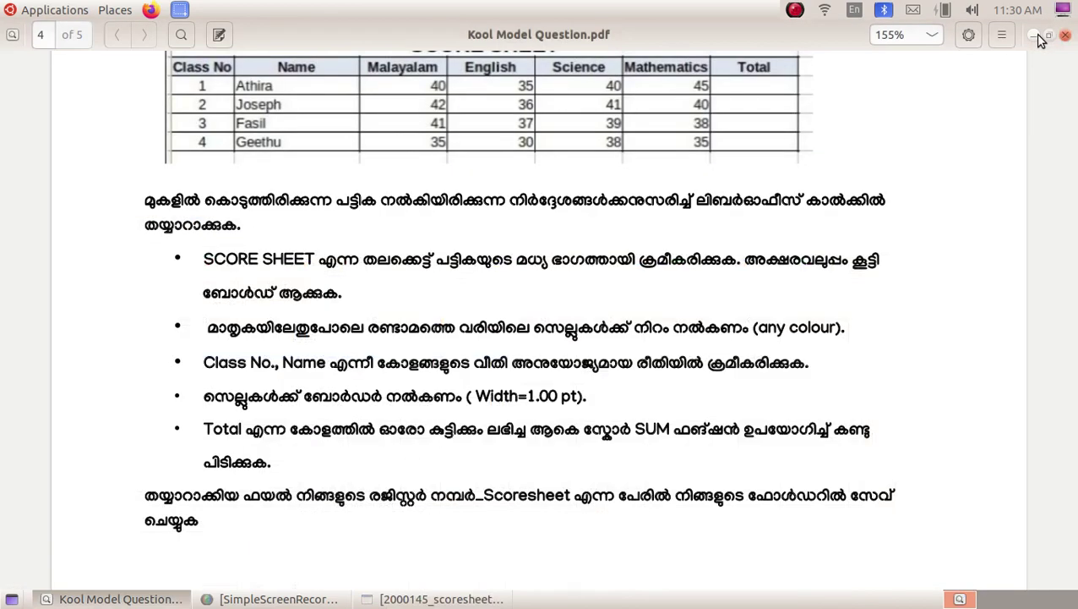
{"action": "left_click", "coordinate": [1034, 33]}
{"action": "double_click", "coordinate": [52, 76]}
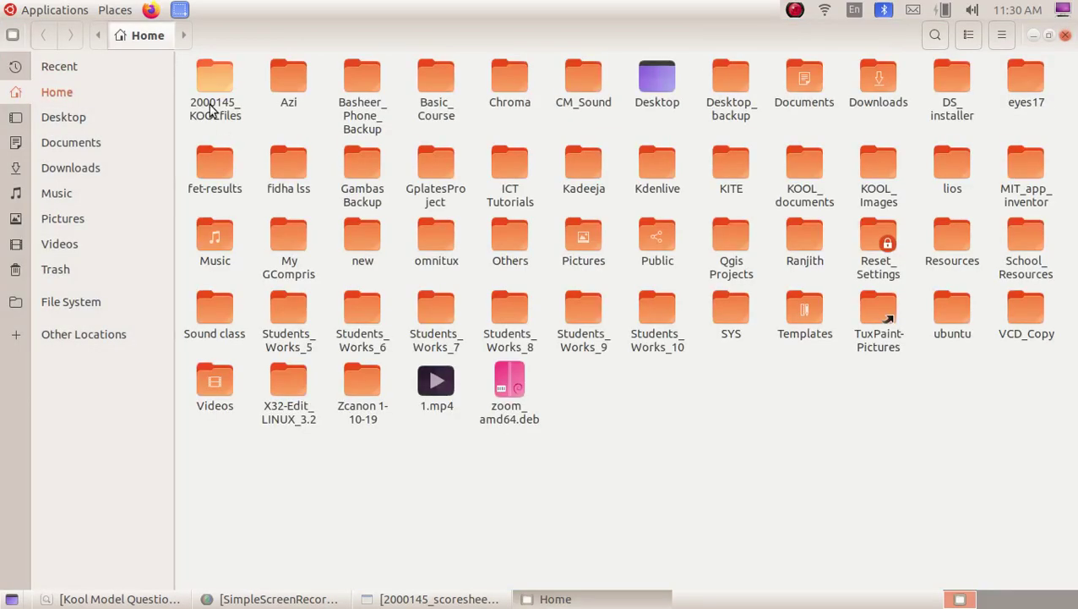
{"action": "double_click", "coordinate": [213, 97]}
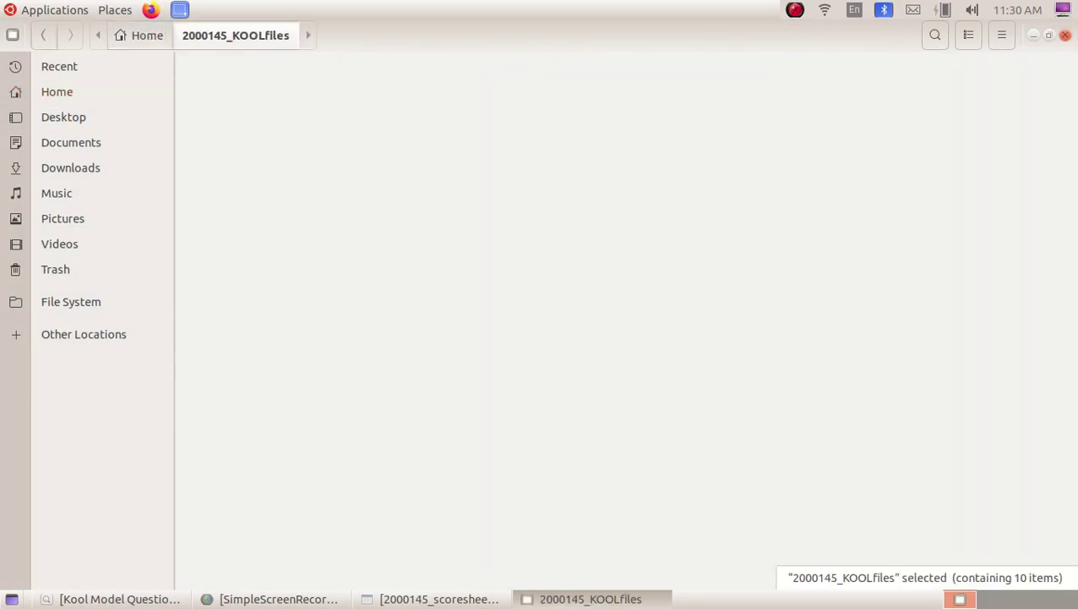
{"action": "double_click", "coordinate": [302, 130]}
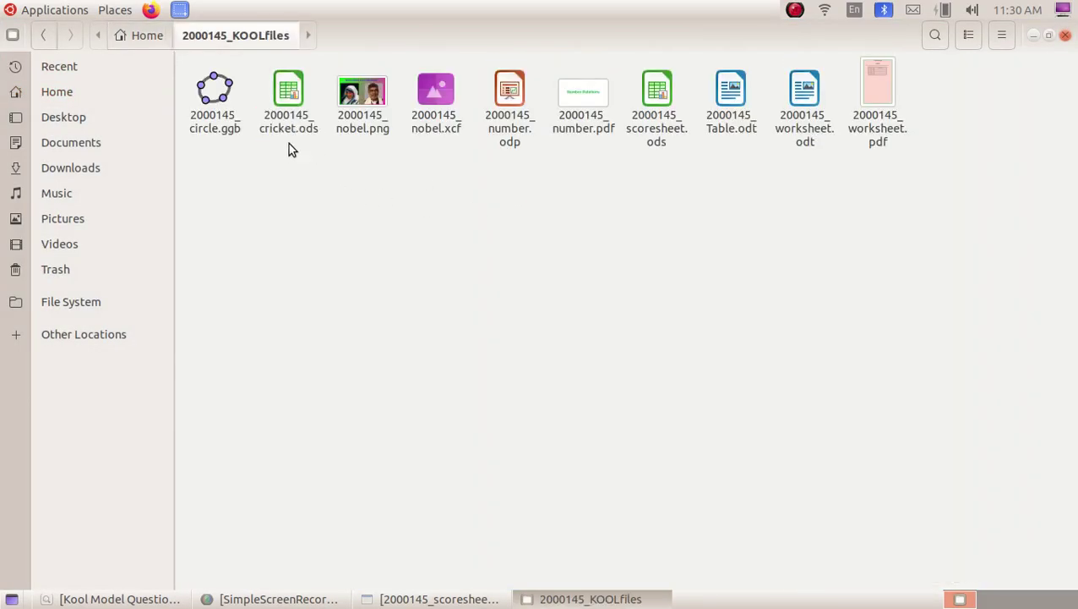
{"action": "left_click", "coordinate": [302, 173]}
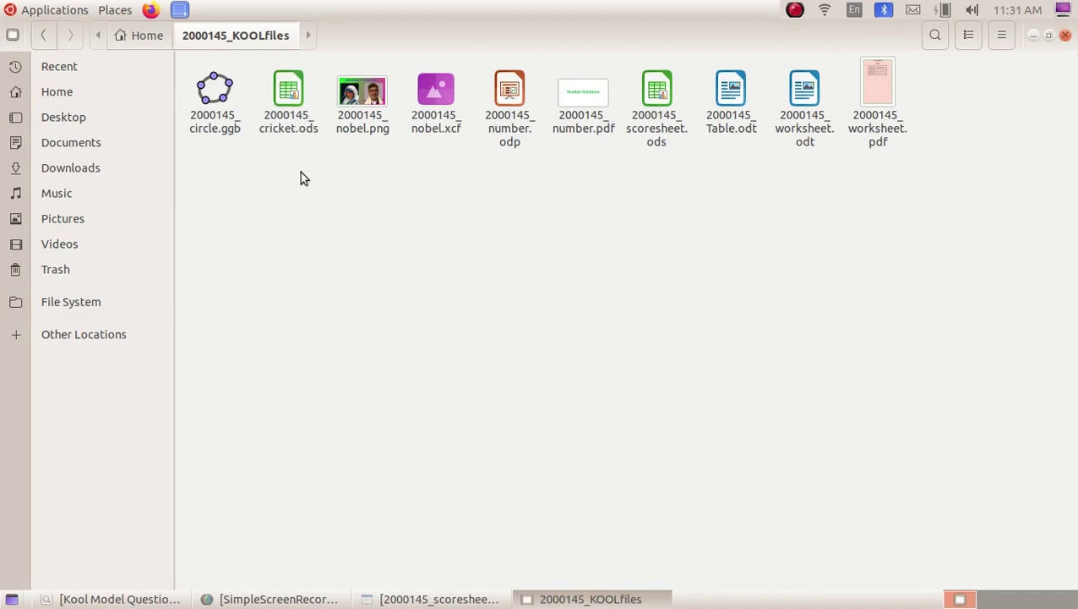